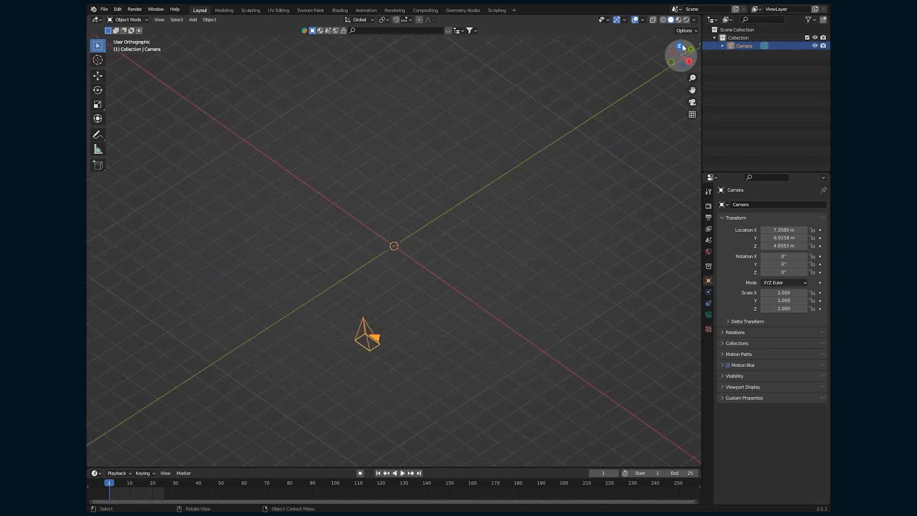
# Move the camera horizontally until it sits almost directly above the world origin
pyautogui.press('g')
pyautogui.click(402, 259)
pyautogui.moveTo(405, 268); pyautogui.dragTo(471, 322, button='middle')
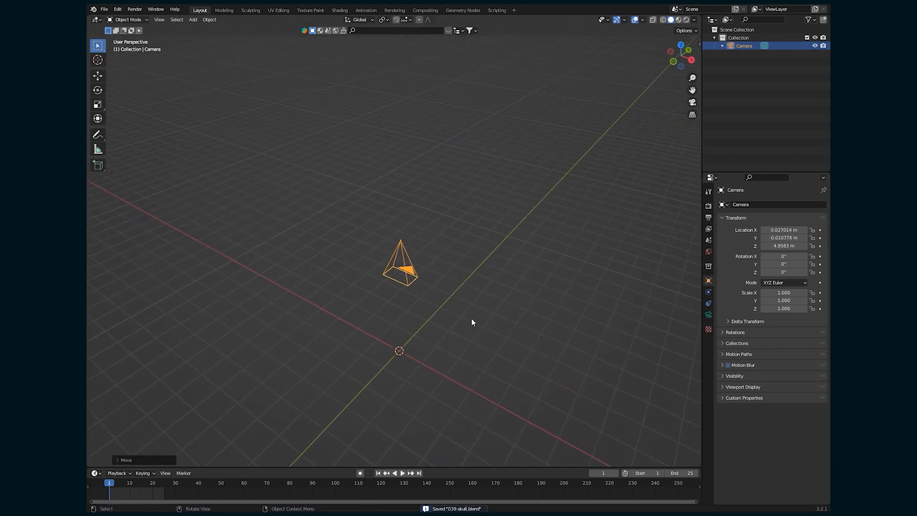
# Search the BlenderKit models for "skull" and add the Male skull to the scene
pyautogui.press('n')
pyautogui.click(643, 118)
pyautogui.write('skull')
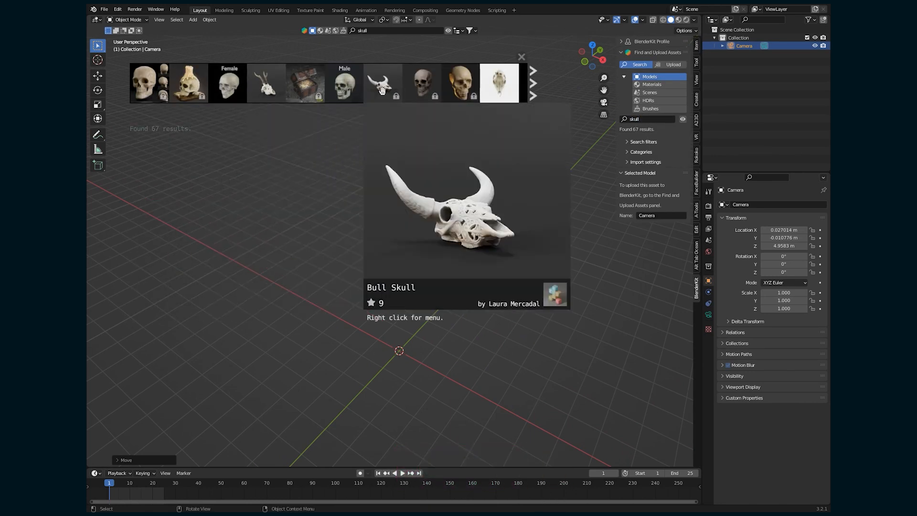
pyautogui.click(342, 92)
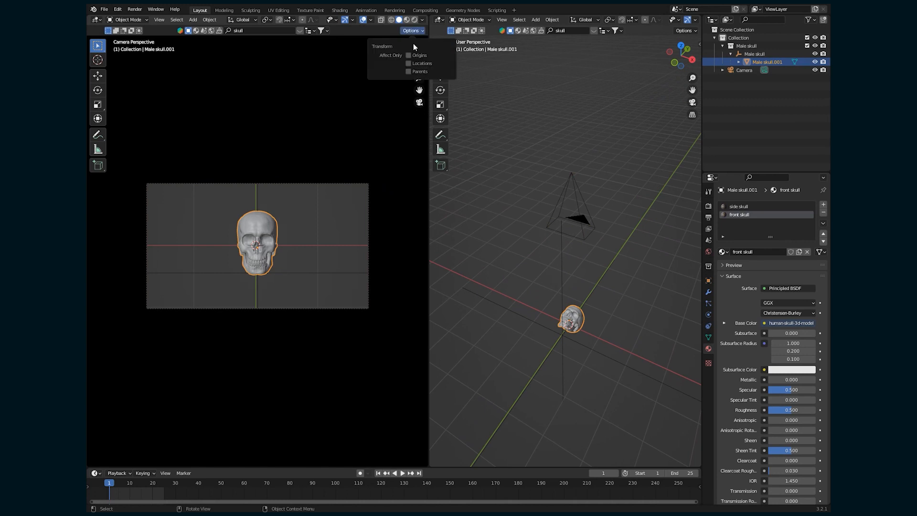
# Set the camera viewport's solid shading color to Random and switch the perspective viewport to Material Preview shading
pyautogui.click(422, 19)
pyautogui.click(415, 59)
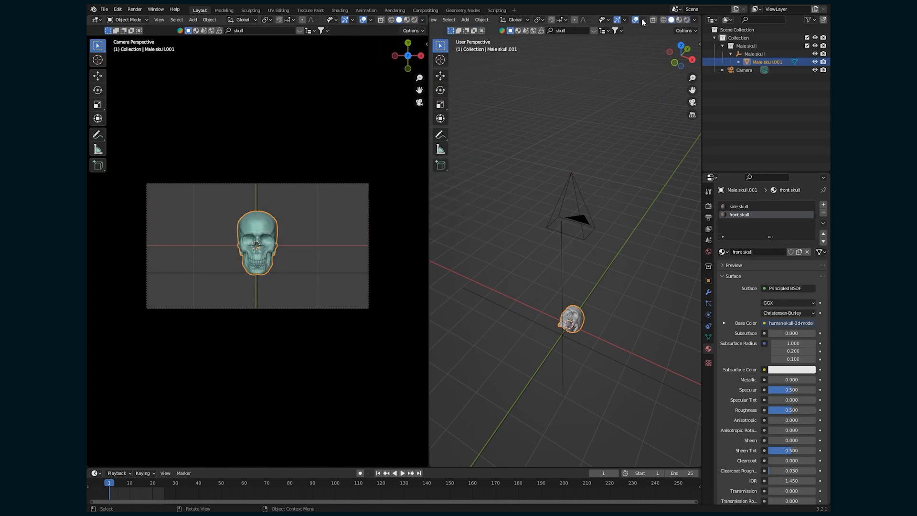
pyautogui.scroll(5, 656, 213)
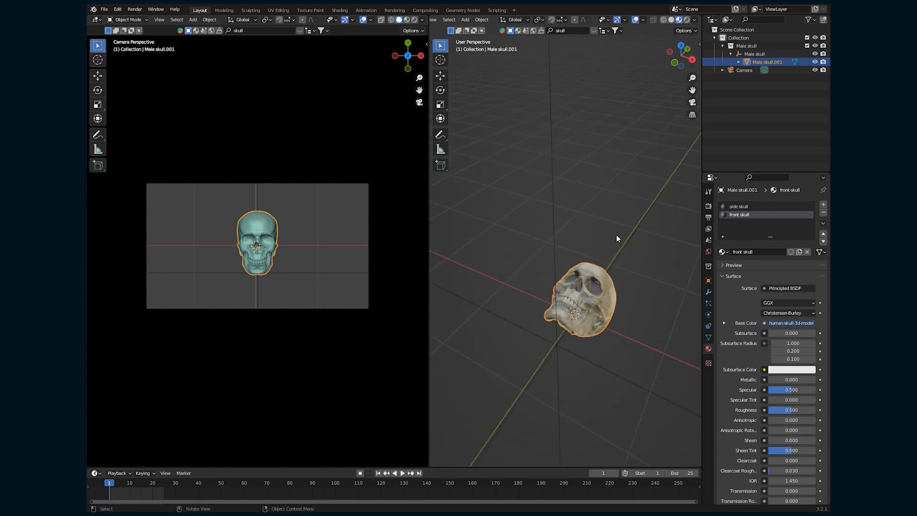
pyautogui.moveTo(598, 291); pyautogui.dragTo(630, 315, button='middle')
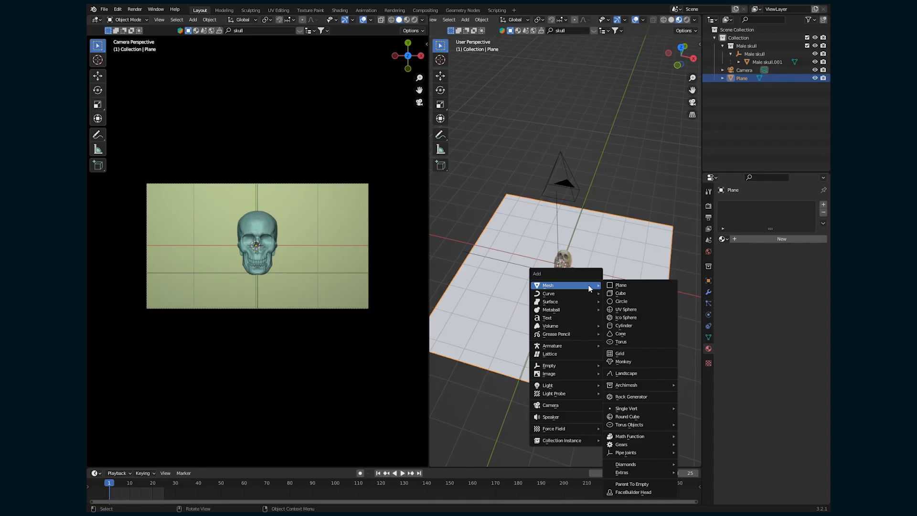
# Add a sphere empty at the world origin around the skull and scale it to about 1.182
pyautogui.moveTo(590, 365)
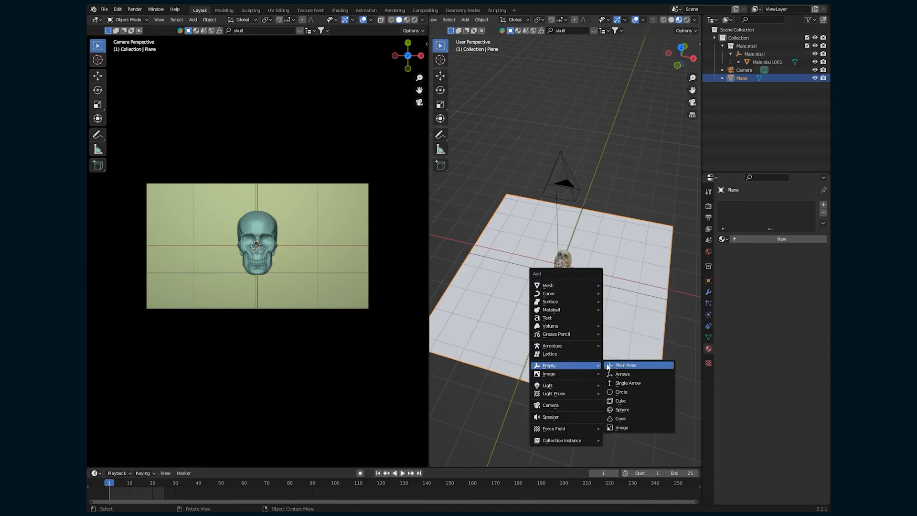
pyautogui.click(621, 409)
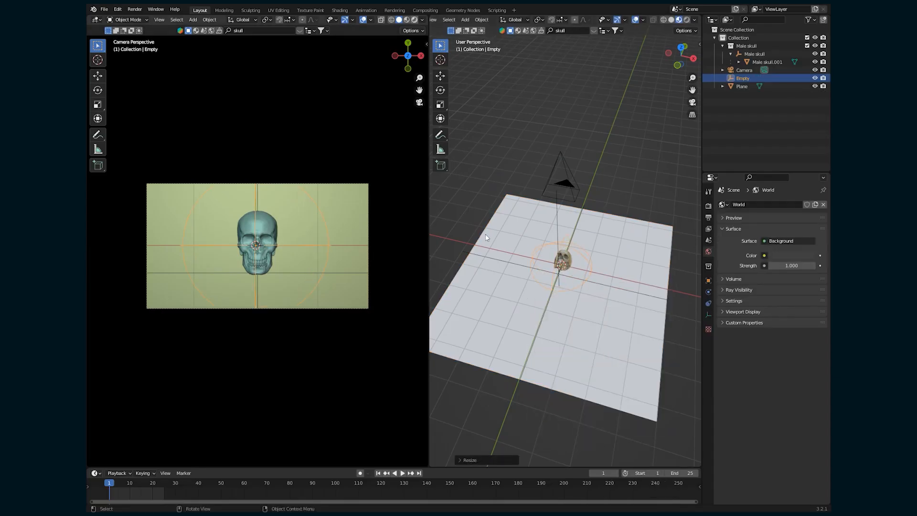
pyautogui.hotkey('alt', 'a')
# Add an area light, place it above and to one side of the skull, and rotate it toward the skull
pyautogui.hotkey('shift', 'a')
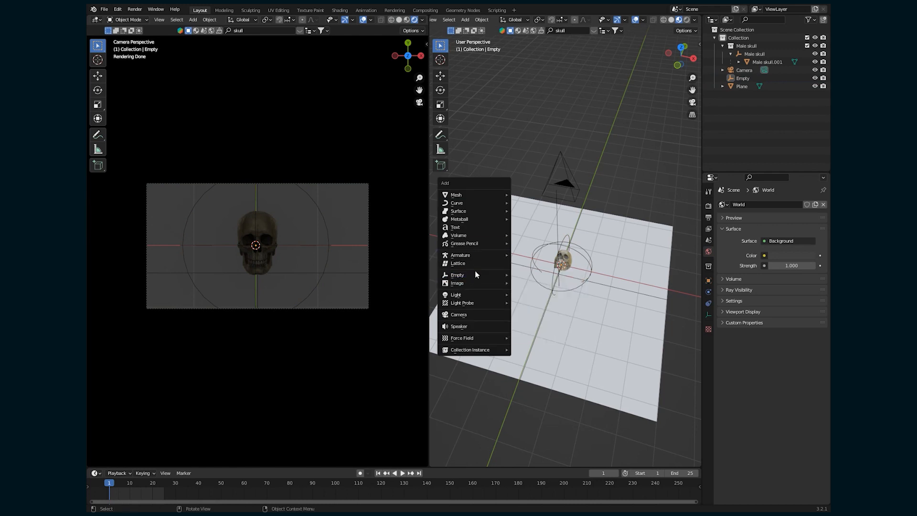
pyautogui.click(528, 319)
pyautogui.press('KP_1')
pyautogui.press('g')
pyautogui.click(630, 230)
pyautogui.press('r')
pyautogui.click(596, 249)
# Parent the area light to the sphere empty using the Object option
pyautogui.keyDown('shift'); pyautogui.click(582, 262); pyautogui.keyUp('shift')
pyautogui.hotkey('ctrl', 'p')
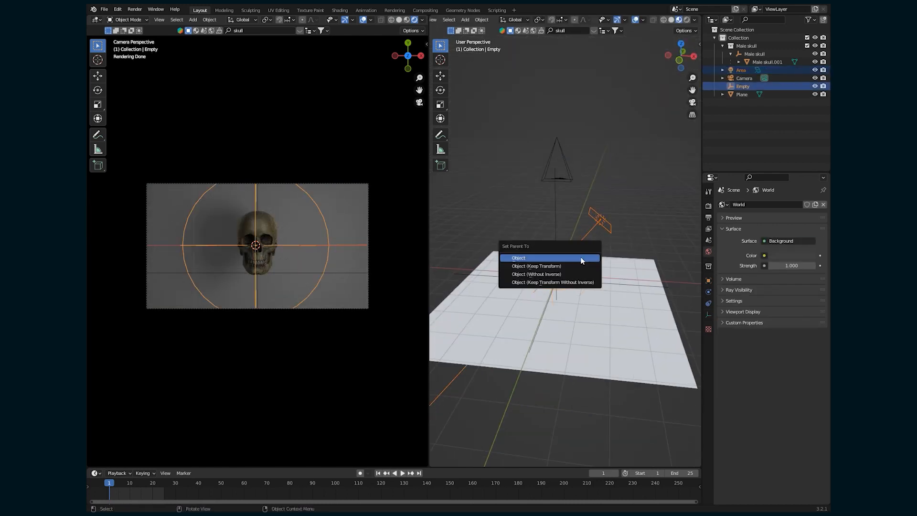
pyautogui.click(581, 261)
# Duplicate the area light to the opposite side of the skull and rotate the copy to face it
pyautogui.click(601, 219)
pyautogui.press('KP_1')
pyautogui.hotkey('shift', 'd')
pyautogui.click(534, 268)
pyautogui.press('r')
pyautogui.click(563, 229)
pyautogui.moveTo(549, 282)
pyautogui.mouseDown(button='middle')
pyautogui.moveTo(569, 327)
pyautogui.moveTo(560, 275)
pyautogui.mouseUp(button='middle')
pyautogui.click(680, 49)
# Duplicate the area light again, then position and rotate this copy at a third spot around the skull
pyautogui.hotkey('shift', 'd')
pyautogui.click(601, 288)
pyautogui.press('r')
pyautogui.click(510, 250)
pyautogui.press('g')
pyautogui.press('r')
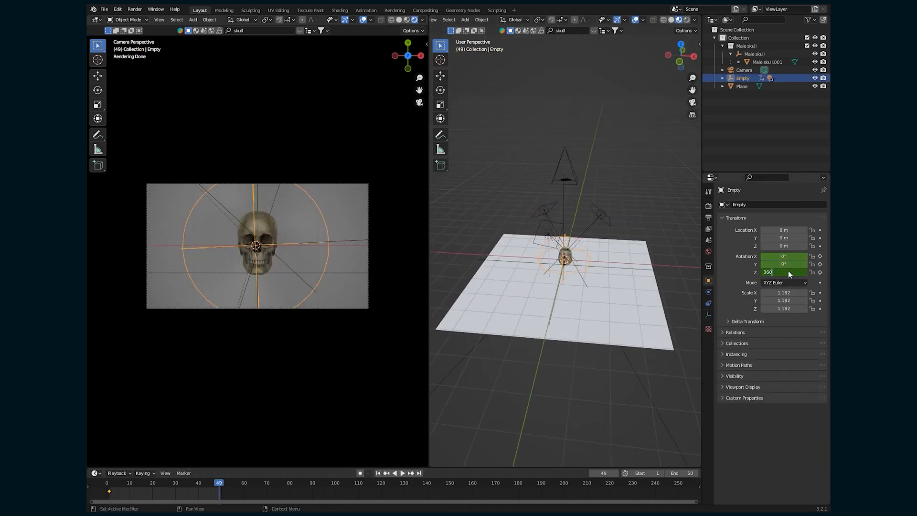
# Keyframe the empty's Z rotation at 360° on frame 49 and change the interpolation mode of its keyframes
pyautogui.press('Return')
pyautogui.press('i')
pyautogui.moveTo(244, 497); pyautogui.dragTo(105, 488)
pyautogui.rightClick(106, 490)
pyautogui.moveTo(117, 445)
pyautogui.click(184, 402)
# Move the empty's end keyframe to about frame 51 and play the animation with solid shading in the camera viewport
pyautogui.moveTo(219, 491); pyautogui.dragTo(224, 491)
pyautogui.moveTo(109, 485); pyautogui.dragTo(158, 506)
pyautogui.press('space')
pyautogui.click(399, 19)
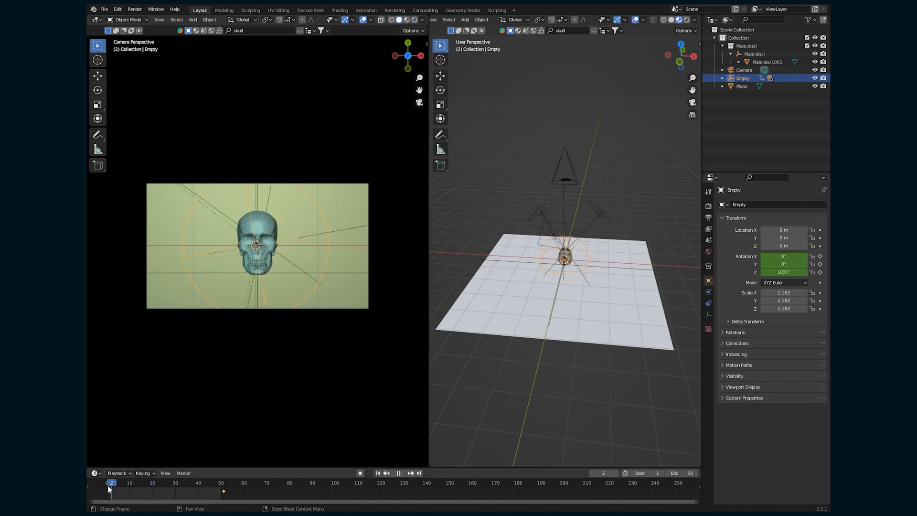
# Switch the camera viewport to rendered shading and assign a Magic Texture to the world background color
pyautogui.click(414, 19)
pyautogui.click(708, 252)
pyautogui.click(764, 255)
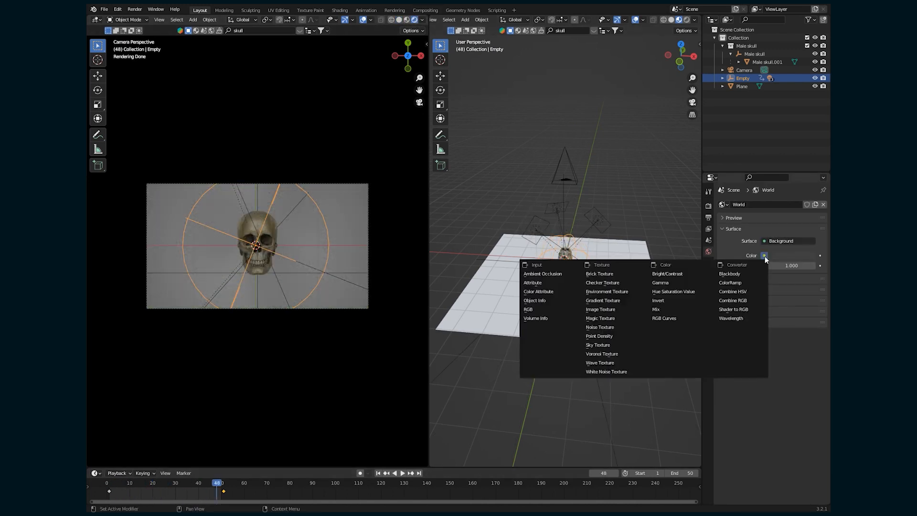
pyautogui.click(616, 318)
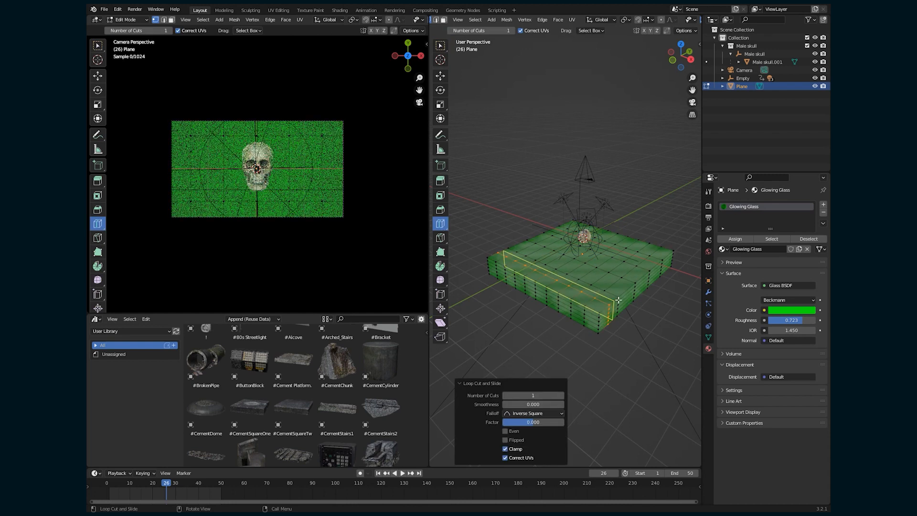
# Leave Edit Mode, rearrange the plane's Glowing Glass nodes, and add a Noise Texture node below the Emission node
pyautogui.press('Tab')
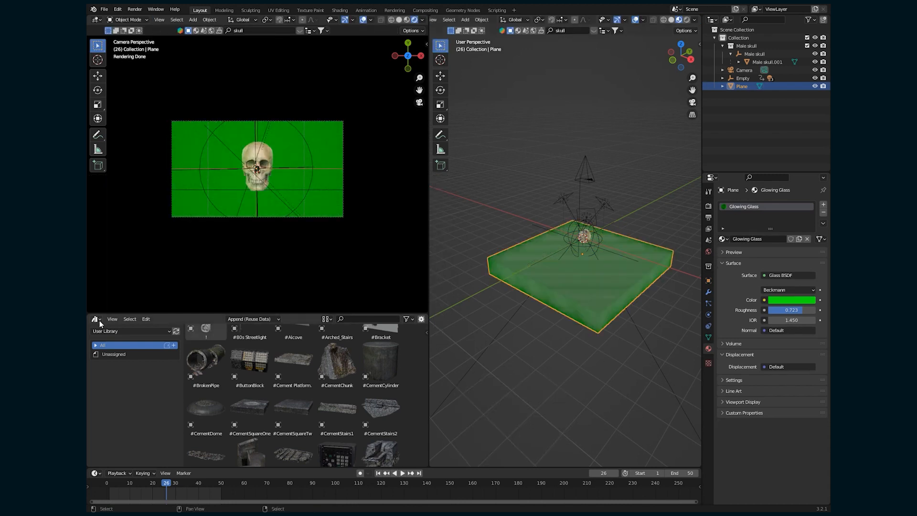
pyautogui.moveTo(191, 354); pyautogui.dragTo(144, 364)
pyautogui.moveTo(196, 419); pyautogui.dragTo(137, 422)
pyautogui.hotkey('shift', 'a')
pyautogui.click(241, 405)
pyautogui.write('te')
pyautogui.click(249, 420)
pyautogui.click(210, 410)
pyautogui.moveTo(154, 411); pyautogui.dragTo(219, 406)
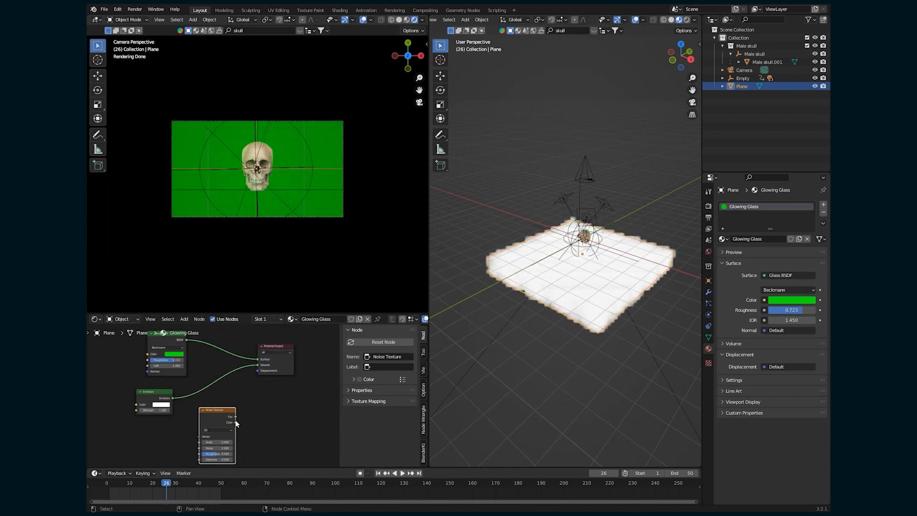
pyautogui.click(249, 410)
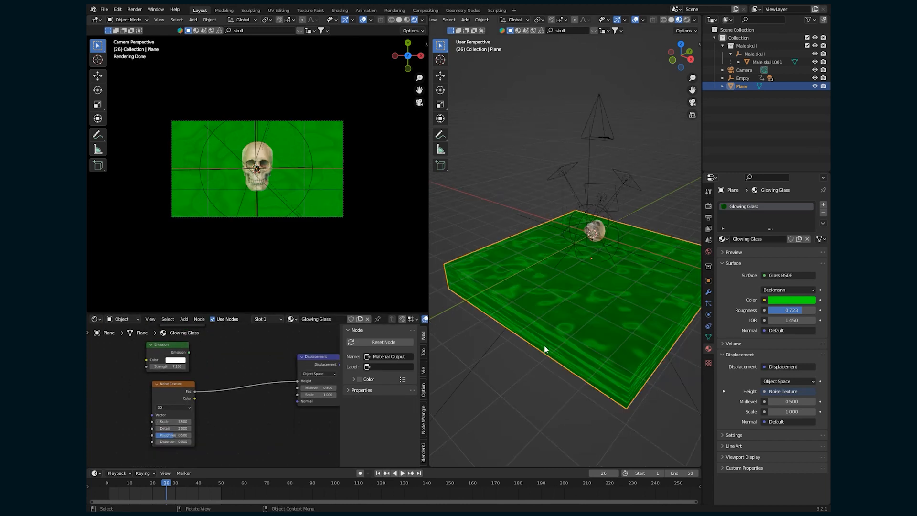
# Reconnect the Noise Texture's Fac output to the Displacement node's Scale input
pyautogui.moveTo(543, 345); pyautogui.dragTo(597, 334, button='middle')
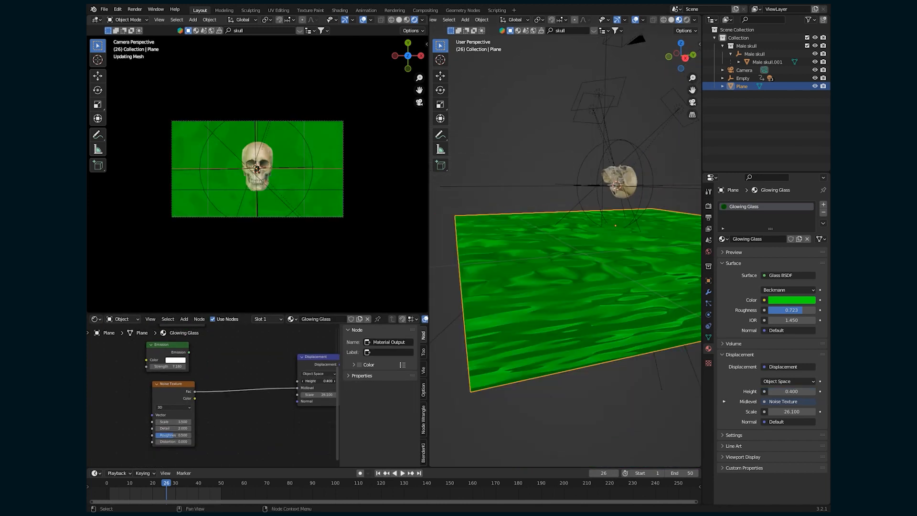
pyautogui.moveTo(297, 388); pyautogui.dragTo(297, 394)
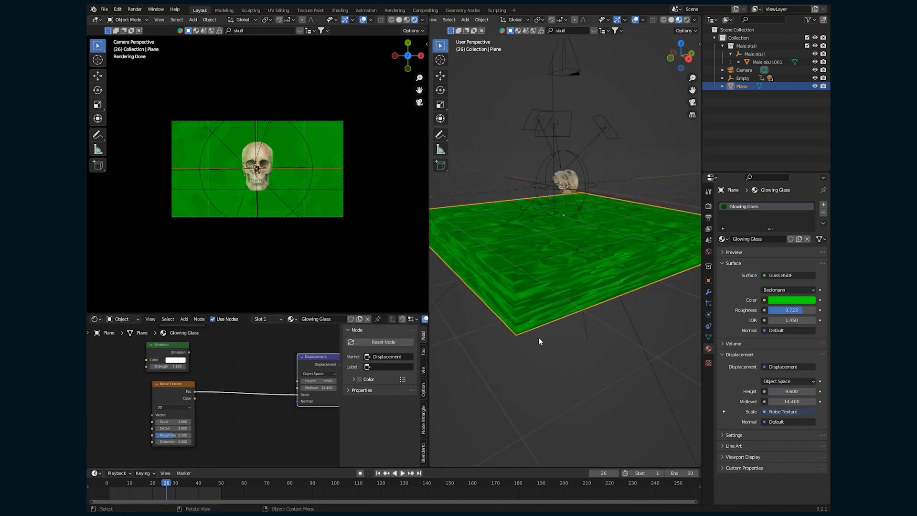
pyautogui.scroll(-3, 241, 398)
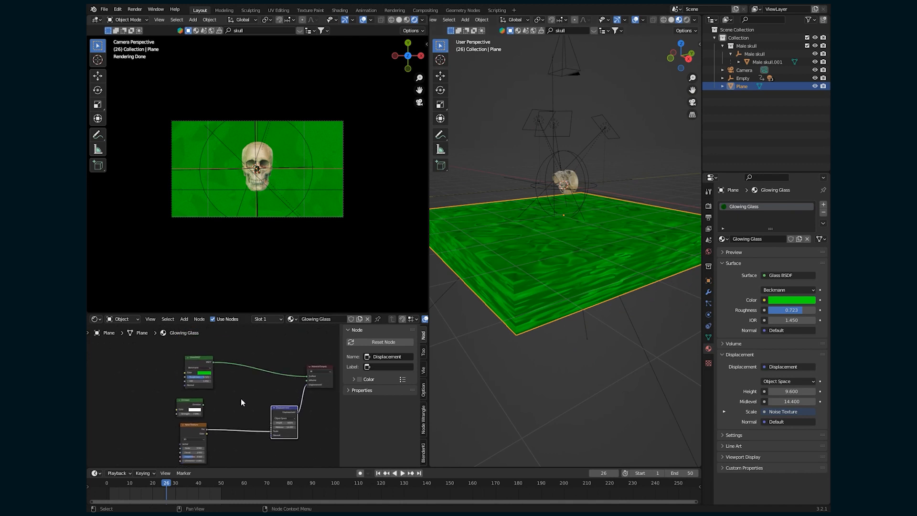
# Delete the green glass plane, add a cube around the skull, and apply Quick Smoke to it
pyautogui.press('Delete')
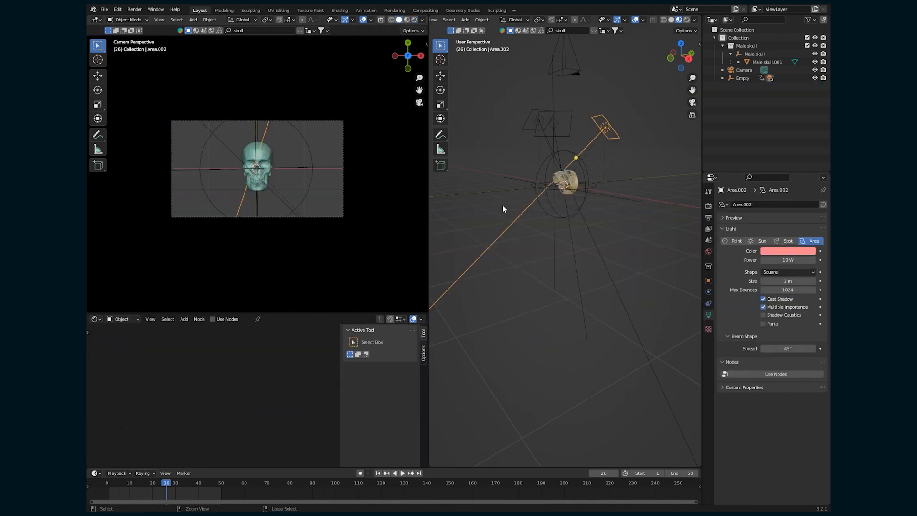
pyautogui.hotkey('shift', 'a')
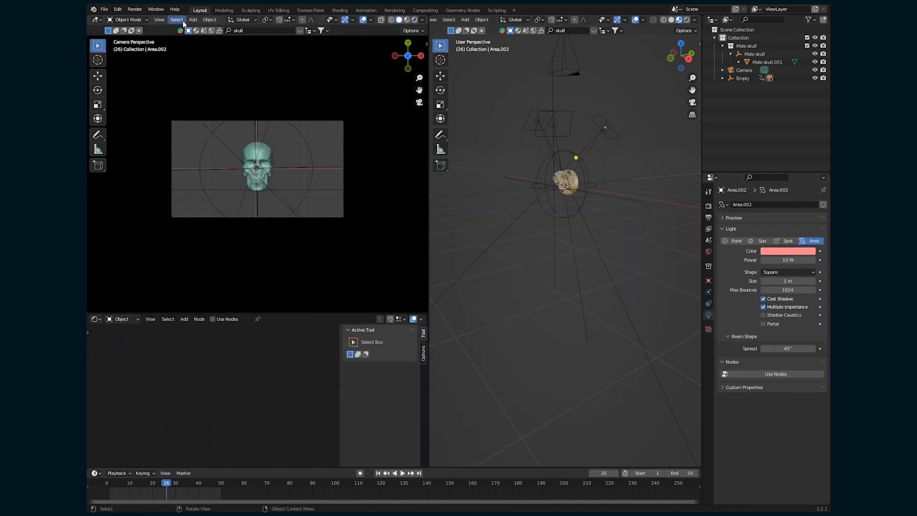
pyautogui.click(209, 20)
pyautogui.moveTo(226, 228)
pyautogui.click(322, 245)
pyautogui.hotkey('shift', 'a')
pyautogui.click(209, 20)
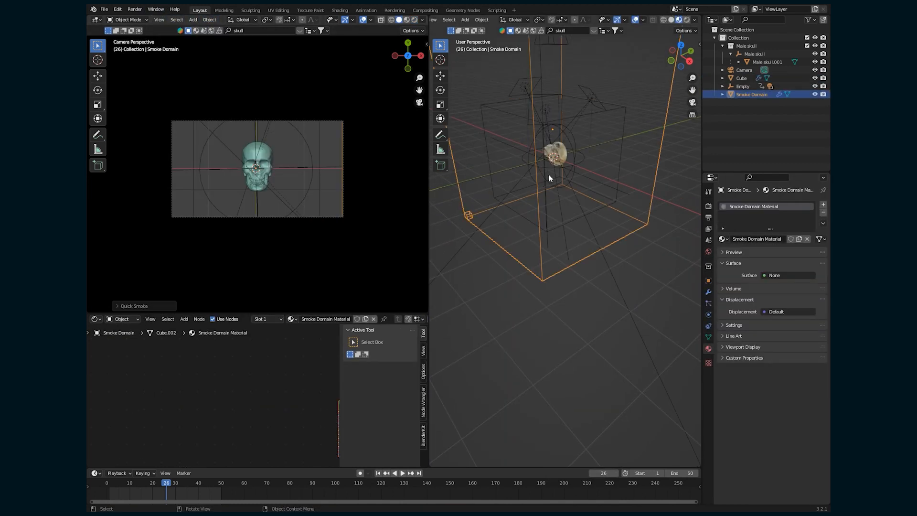
# Play the smoke simulation briefly and examine the Smoke Domain's physics settings
pyautogui.click(708, 314)
pyautogui.press('space')
pyautogui.press('space')
pyautogui.click(751, 95)
pyautogui.scroll(-5, 735, 368)
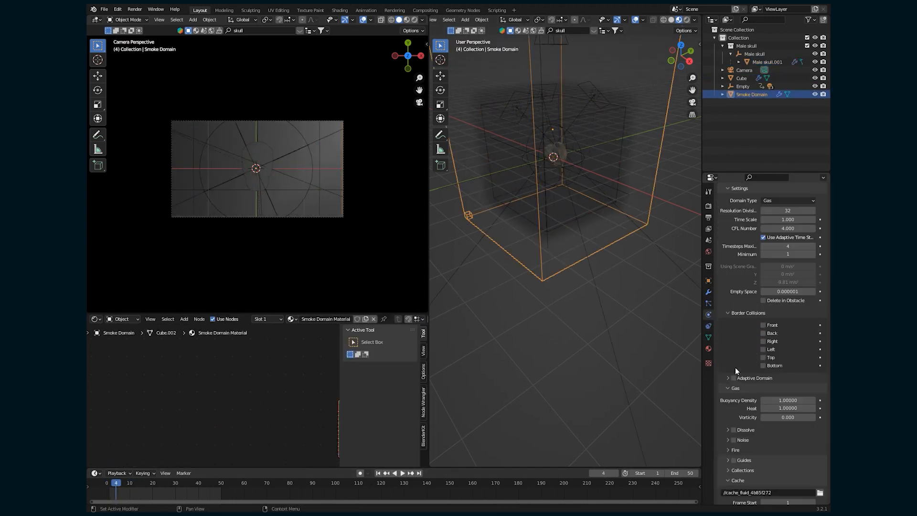
# Set the Principled Volume color of the Smoke Domain Material to green
pyautogui.click(708, 348)
pyautogui.click(722, 253)
pyautogui.click(722, 252)
pyautogui.press('Home')
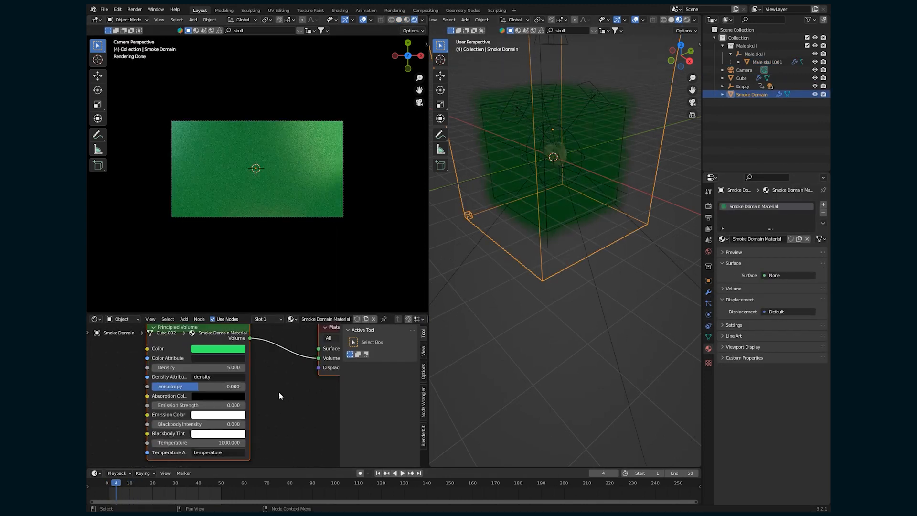
pyautogui.moveTo(279, 396); pyautogui.dragTo(232, 420, button='middle')
# Select the smoke-emitting cube around the skull and delete it
pyautogui.click(483, 239)
pyautogui.moveTo(449, 205); pyautogui.dragTo(497, 283, button='middle')
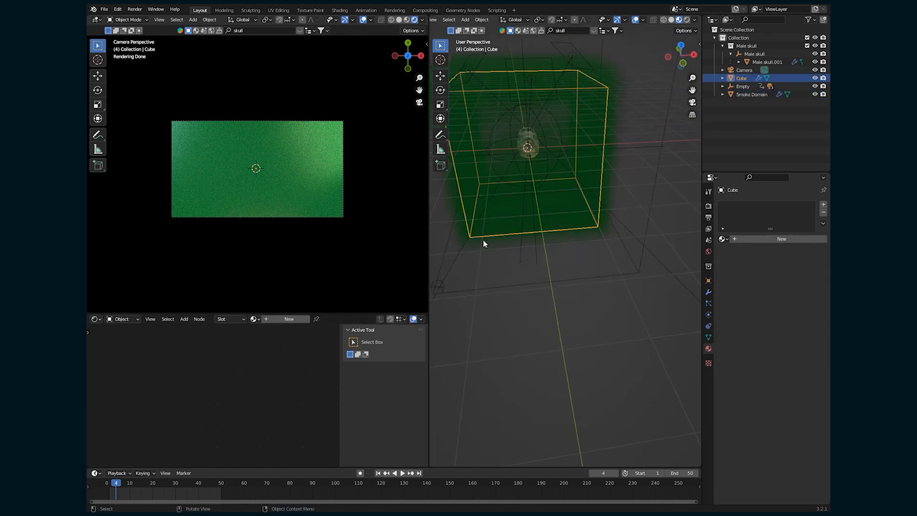
pyautogui.click(483, 240)
pyautogui.press('x')
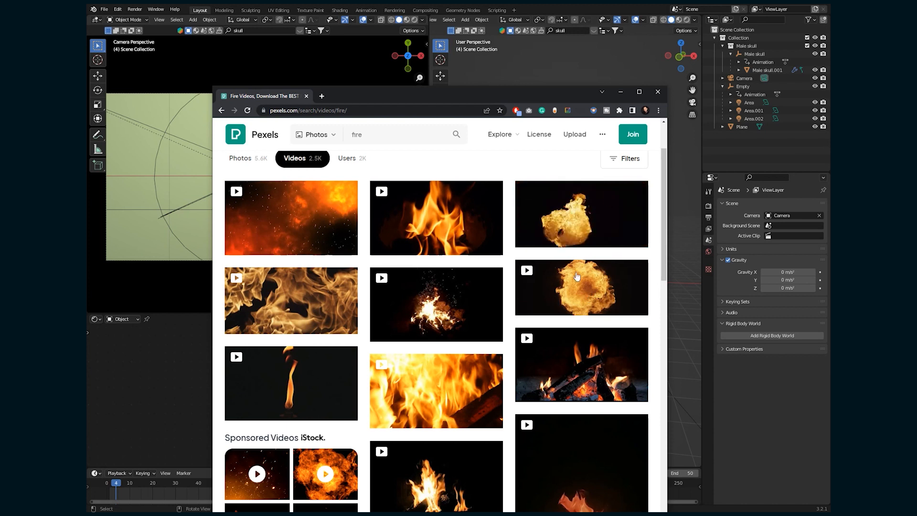
# Download the Pixabay fireball video from the Pexels fire video results and dismiss the thank-you dialog
pyautogui.scroll(2, 588, 269)
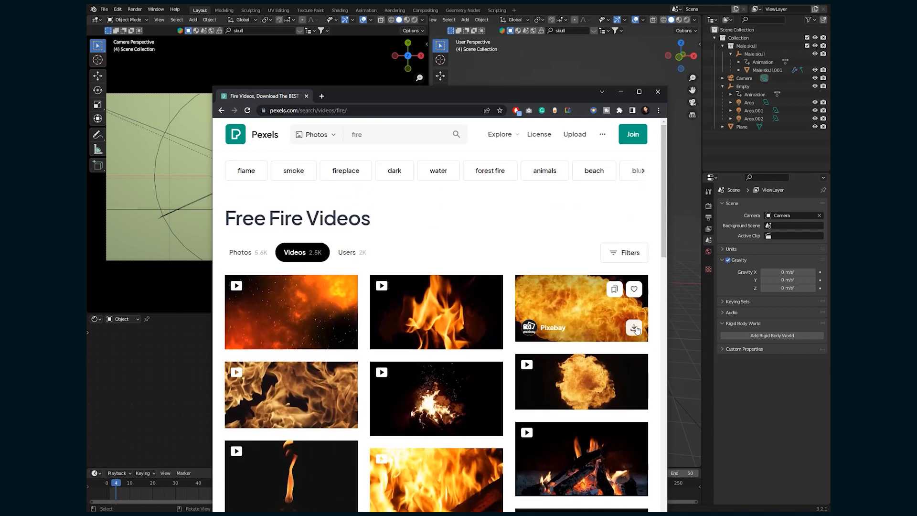
pyautogui.click(634, 328)
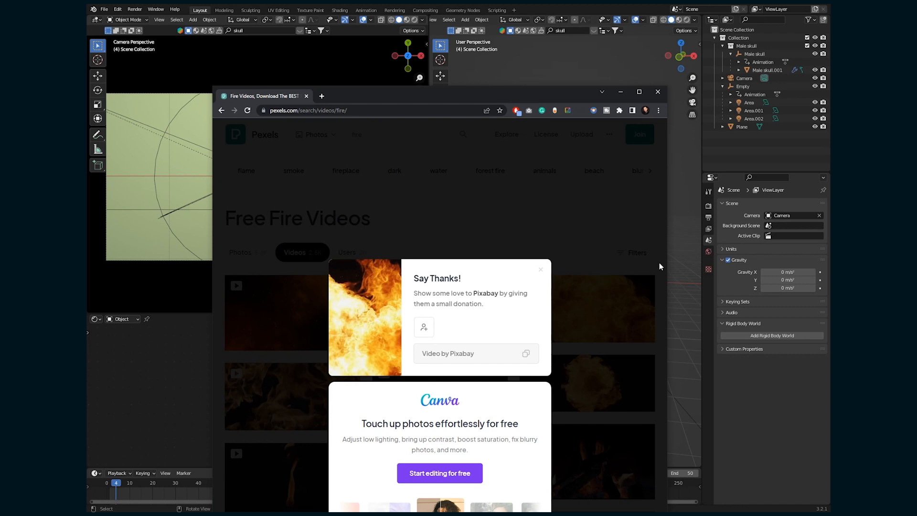
pyautogui.click(659, 266)
pyautogui.scroll(-2, 622, 304)
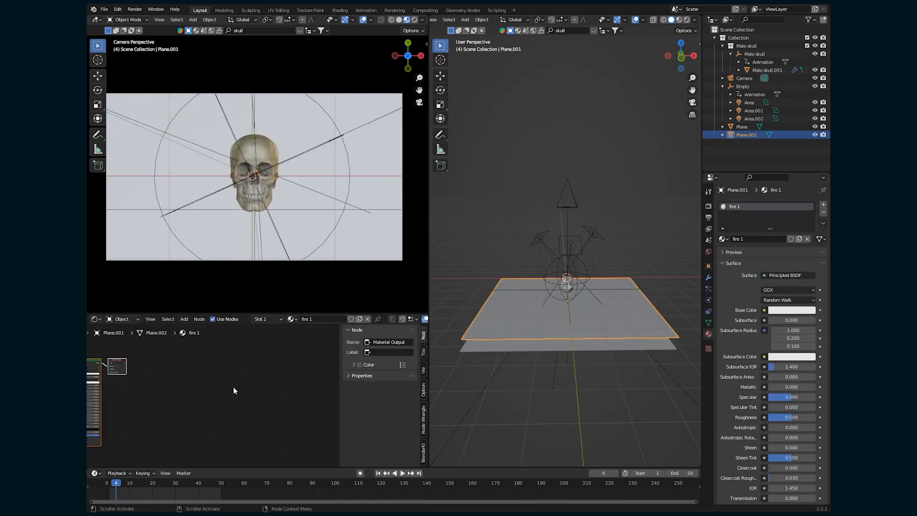
# Connect the fire video texture's Color to the fire 1 material's Base Color, using 100 frames with Cyclic and Auto Refresh
pyautogui.press('Home')
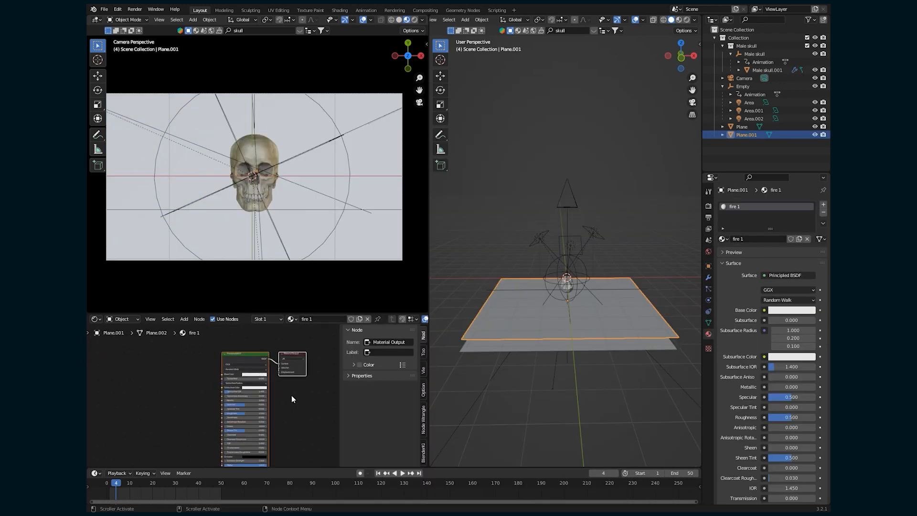
pyautogui.moveTo(160, 340); pyautogui.dragTo(220, 374)
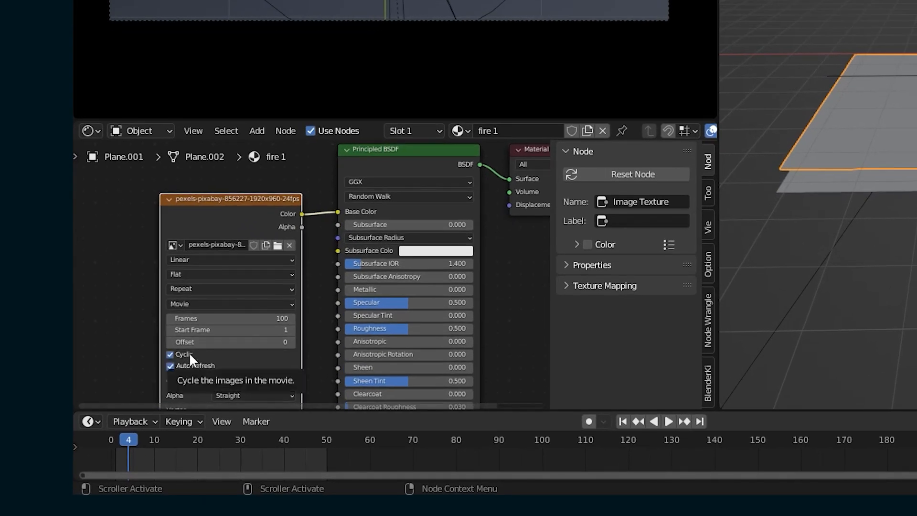
pyautogui.scroll(-1, 190, 356)
# Scrub the timeline to frame 22 and preview the fire plane in the perspective viewport with Material Preview shading
pyautogui.moveTo(196, 441)
pyautogui.mouseDown()
pyautogui.moveTo(219, 440)
pyautogui.moveTo(206, 437)
pyautogui.mouseUp()
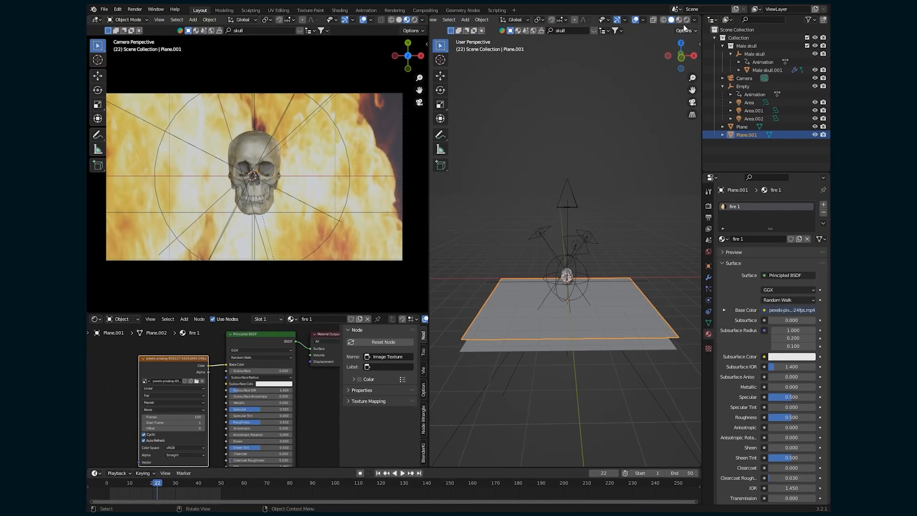
pyautogui.click(678, 20)
pyautogui.moveTo(588, 307); pyautogui.dragTo(597, 326, button='middle')
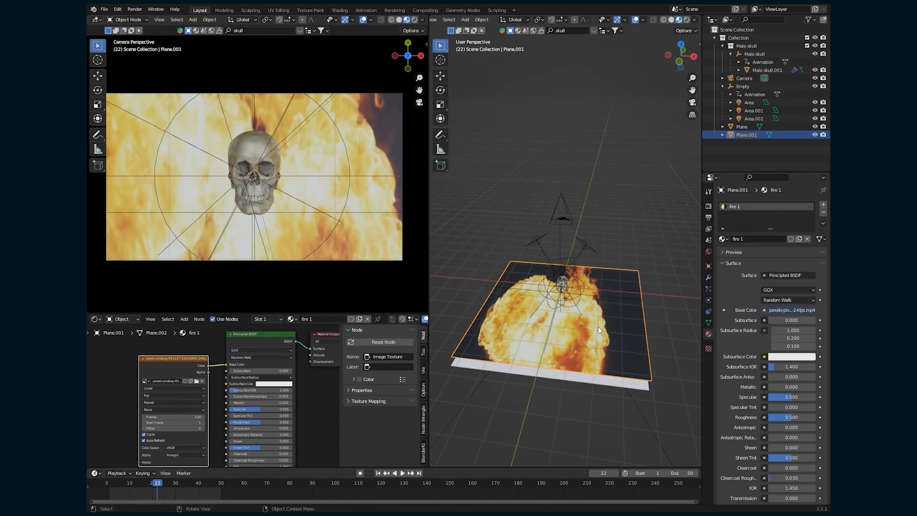
# Spread out the fire 1 nodes and insert a Mix Shader between the Principled BSDF and Material Output
pyautogui.scroll(-4, 321, 381)
pyautogui.moveTo(188, 369); pyautogui.dragTo(145, 355)
pyautogui.click(242, 359)
pyautogui.moveTo(242, 359); pyautogui.dragTo(207, 410)
pyautogui.hotkey('shift', 'a')
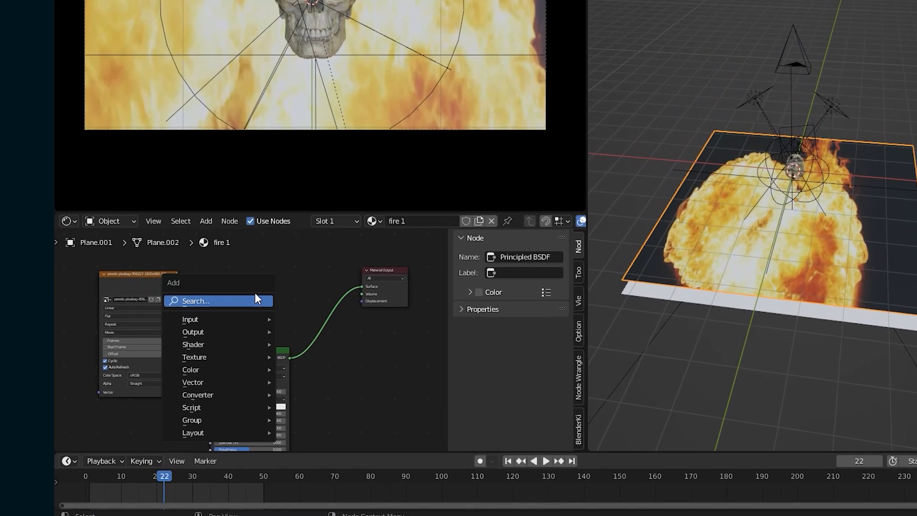
pyautogui.click(215, 371)
pyautogui.write('mix')
pyautogui.click(304, 307)
pyautogui.click(359, 264)
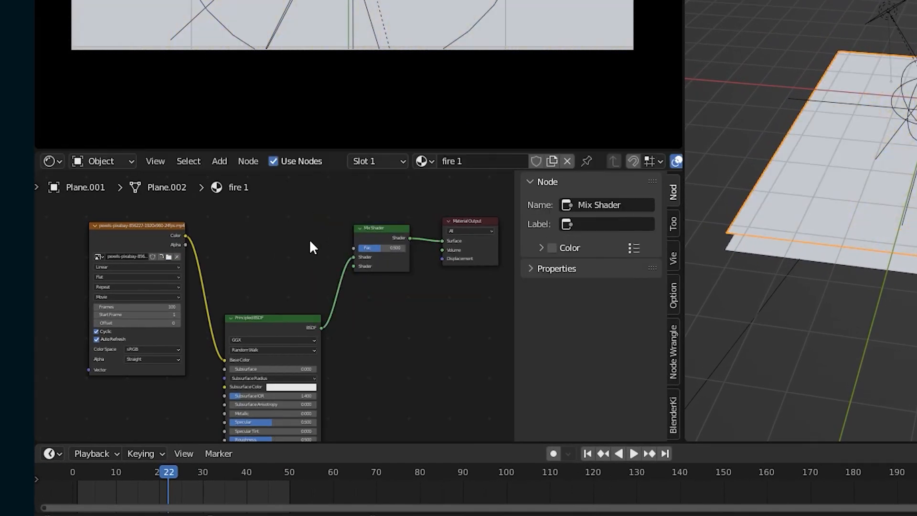
# Add a Transparent BSDF to the Mix Shader's first shader input and connect the video texture's Color to its Fac
pyautogui.hotkey('shift', 'a')
pyautogui.click(310, 242)
pyautogui.write('tran')
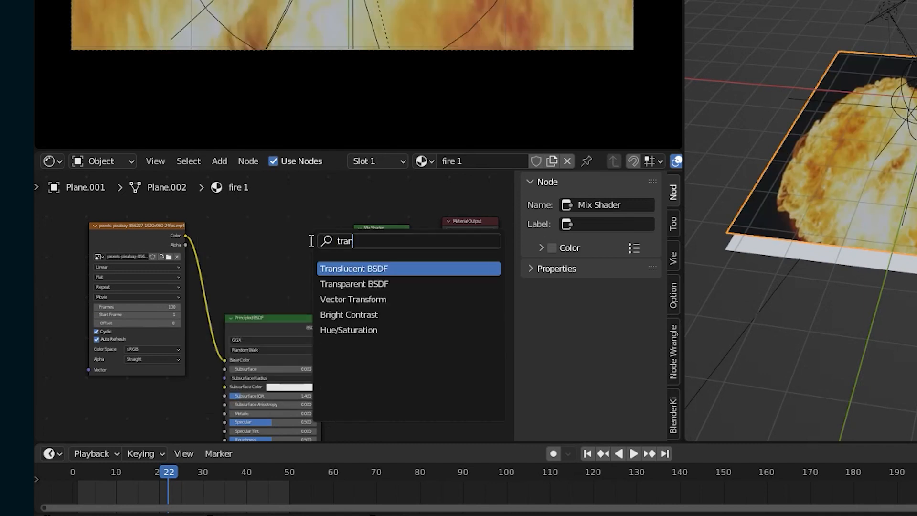
pyautogui.click(353, 284)
pyautogui.click(320, 233)
pyautogui.moveTo(320, 235); pyautogui.dragTo(364, 256)
pyautogui.moveTo(186, 234); pyautogui.dragTo(356, 245)
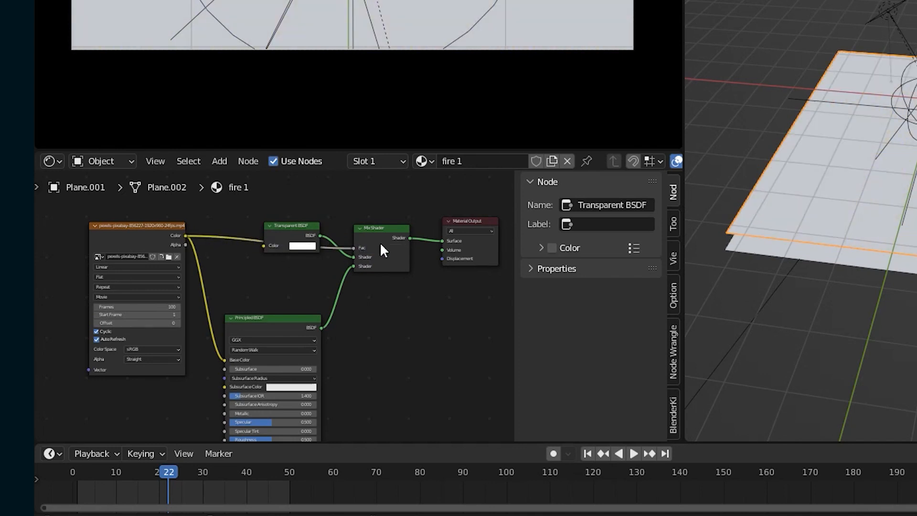
# Rearrange the nodes and insert a ColorRamp between the video texture's Color and the Mix Shader's Fac
pyautogui.moveTo(895, 254); pyautogui.dragTo(843, 247, button='middle')
pyautogui.moveTo(292, 227); pyautogui.dragTo(289, 262)
pyautogui.moveTo(139, 230); pyautogui.dragTo(65, 230)
pyautogui.moveTo(267, 318); pyautogui.dragTo(263, 360)
pyautogui.hotkey('shift', 'a')
pyautogui.click(224, 278)
pyautogui.write('ramp')
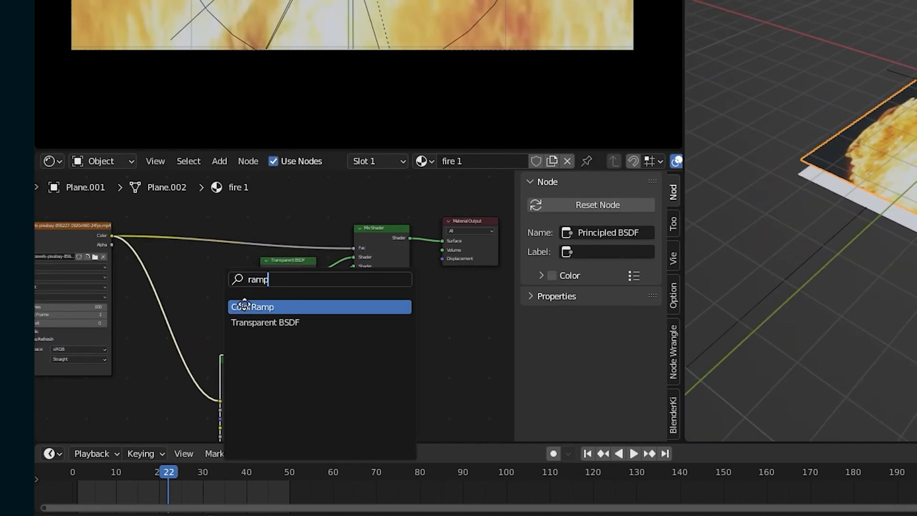
pyautogui.click(244, 305)
pyautogui.click(193, 214)
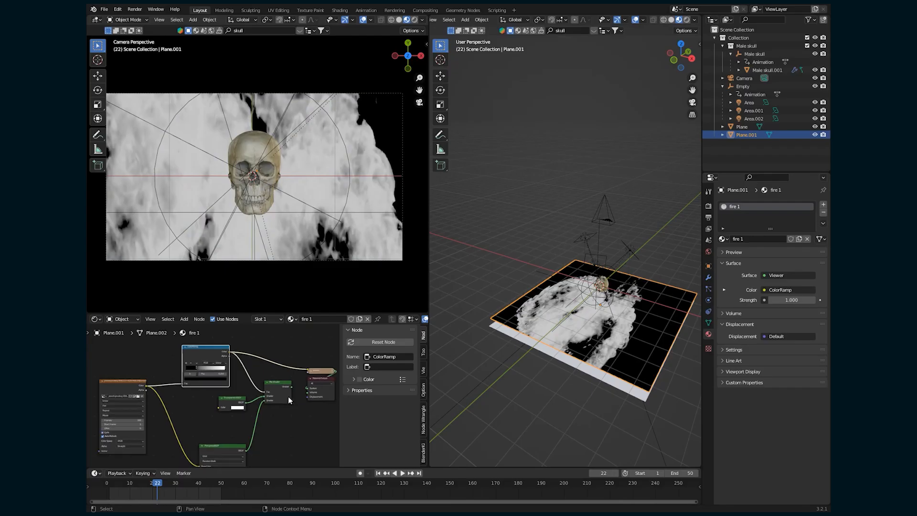
# Preview the Mix Shader output and adjust the ColorRamp's black stop to about 0.11
pyautogui.keyDown('ctrl'); pyautogui.keyDown('shift'); pyautogui.click(288, 389); pyautogui.keyUp('shift'); pyautogui.keyUp('ctrl')
pyautogui.scroll(4, 207, 372)
pyautogui.moveTo(189, 361); pyautogui.dragTo(174, 364)
pyautogui.scroll(2, 189, 376)
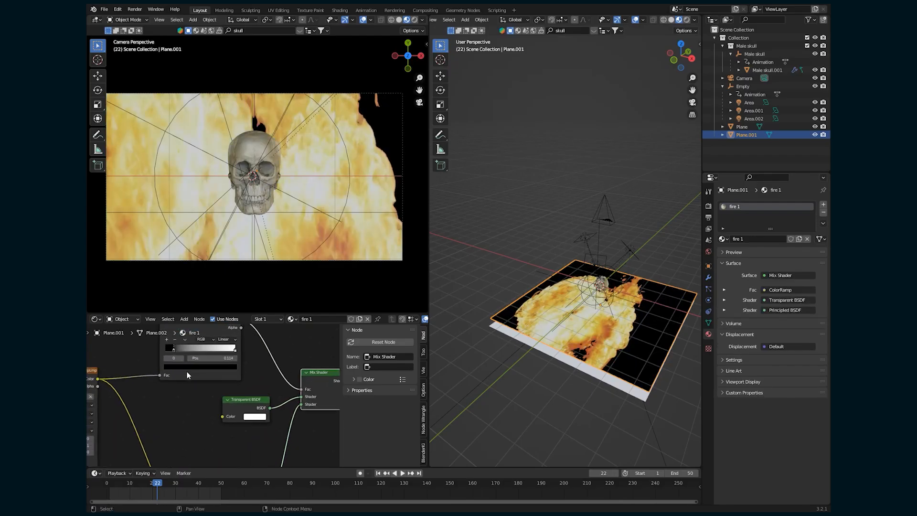
# Insert an RGB Curves node between the video texture's Color and the Principled BSDF's Base Color
pyautogui.scroll(-3, 178, 348)
pyautogui.hotkey('shift', 'a')
pyautogui.write('rgb')
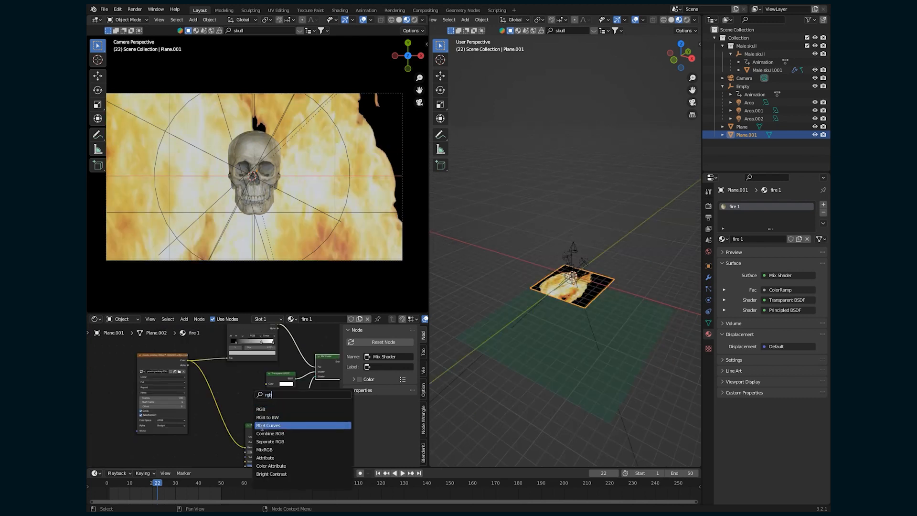
pyautogui.click(261, 425)
pyautogui.click(222, 408)
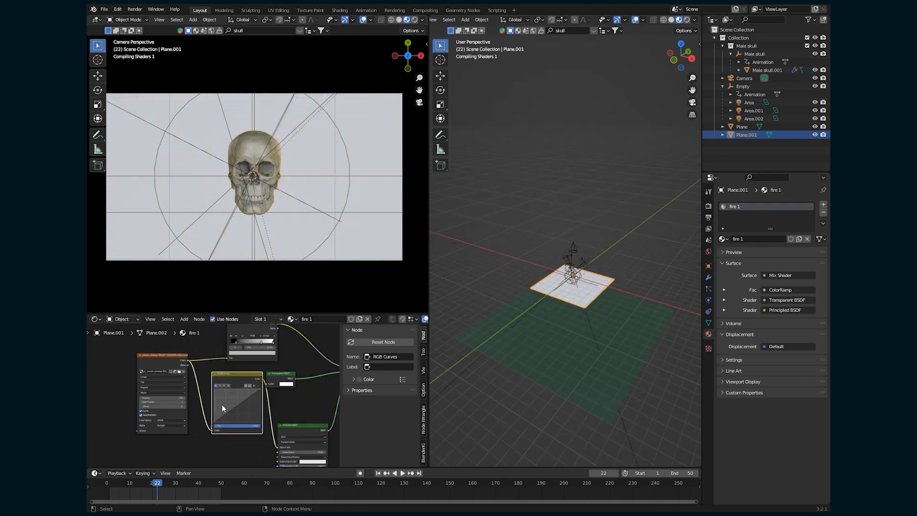
pyautogui.moveTo(243, 378); pyautogui.dragTo(240, 412)
# Reshape the channel curves of the RGB Curves node, lowering red and blue, to turn the fire green
pyautogui.moveTo(295, 411); pyautogui.dragTo(332, 379, button='middle')
pyautogui.scroll(5, 279, 406)
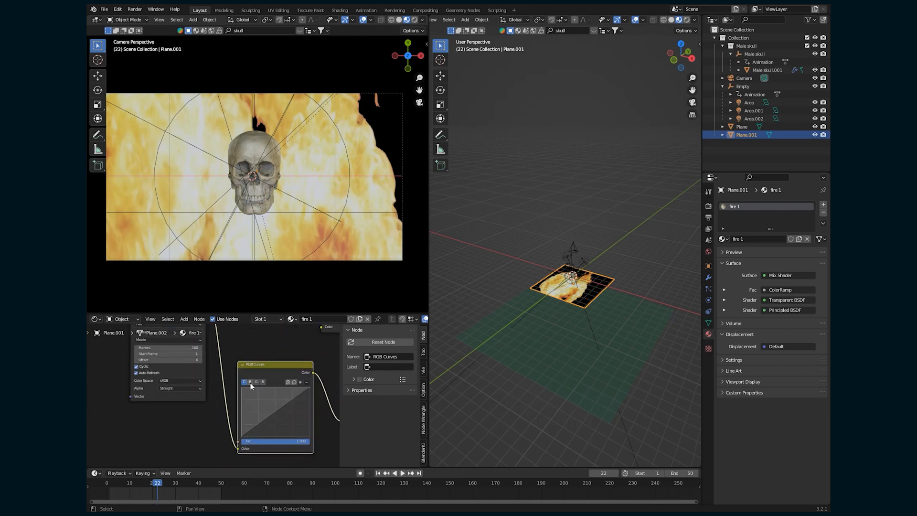
pyautogui.moveTo(287, 405); pyautogui.dragTo(286, 410)
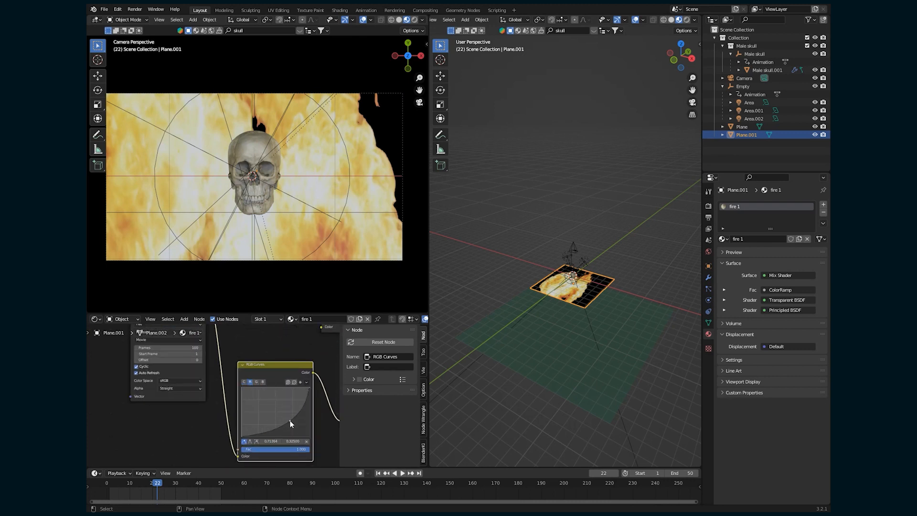
pyautogui.click(257, 382)
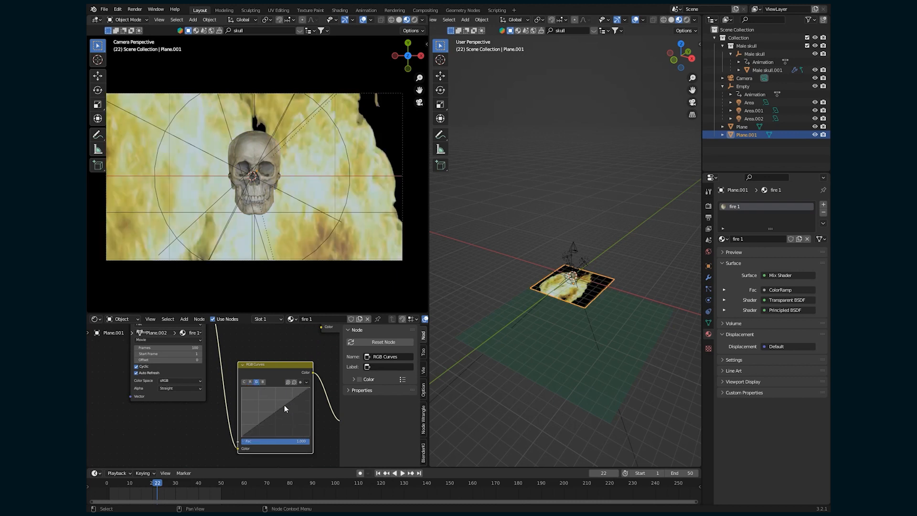
pyautogui.click(263, 381)
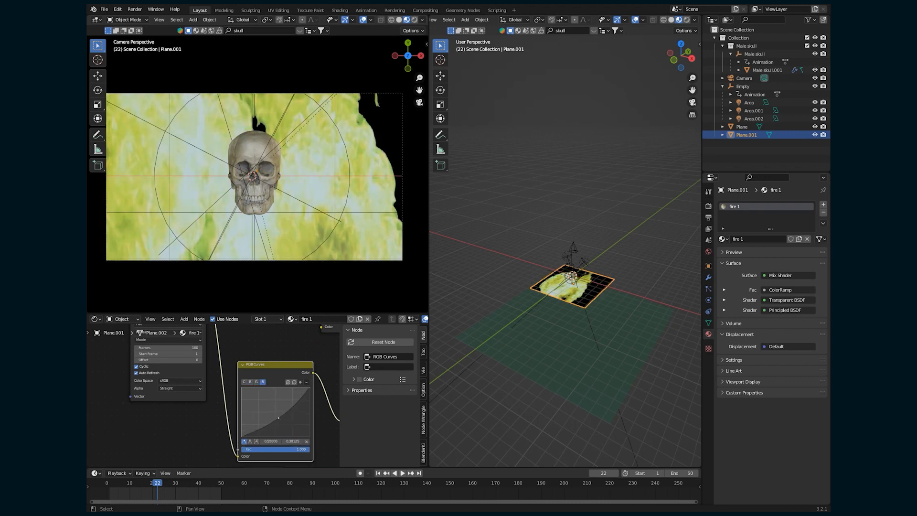
pyautogui.scroll(-3, 282, 419)
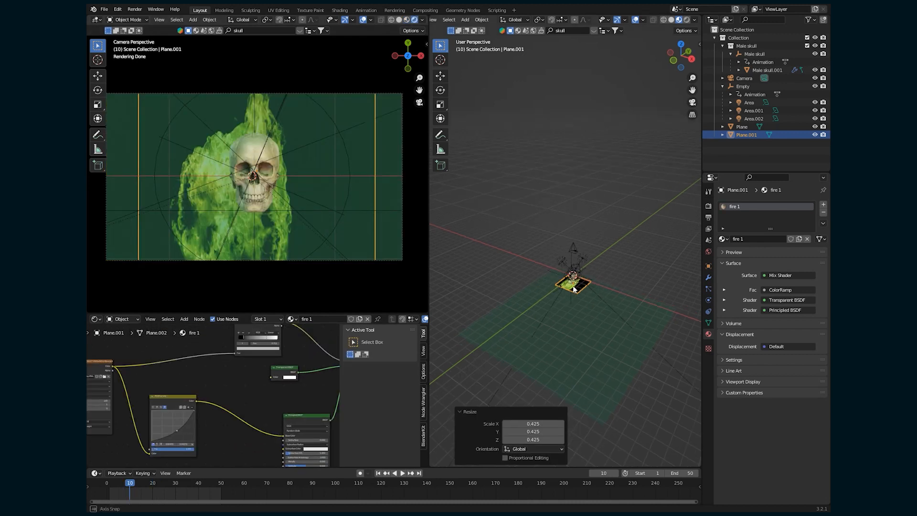
# Scale the green fire plane along Y by about 0.558
pyautogui.moveTo(573, 288); pyautogui.dragTo(547, 299, button='middle')
pyautogui.scroll(8, 594, 325)
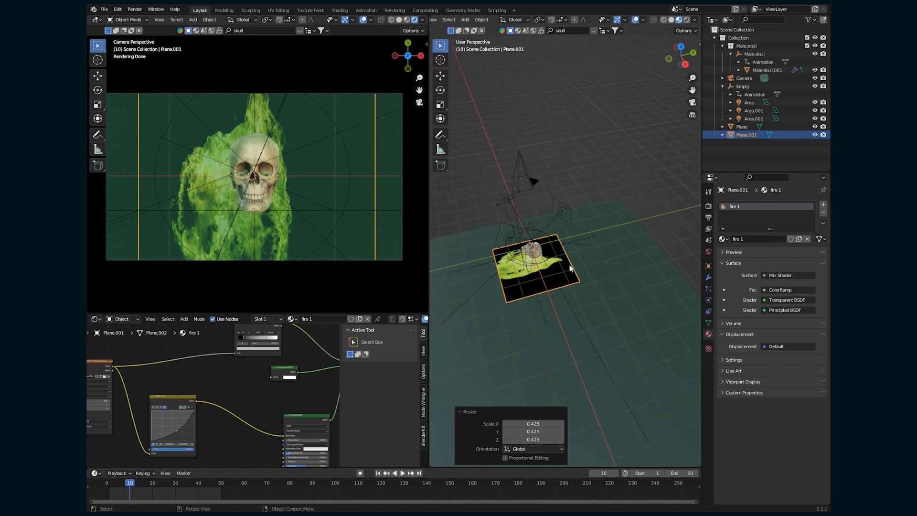
pyautogui.press('s')
pyautogui.press('y')
pyautogui.click(582, 290)
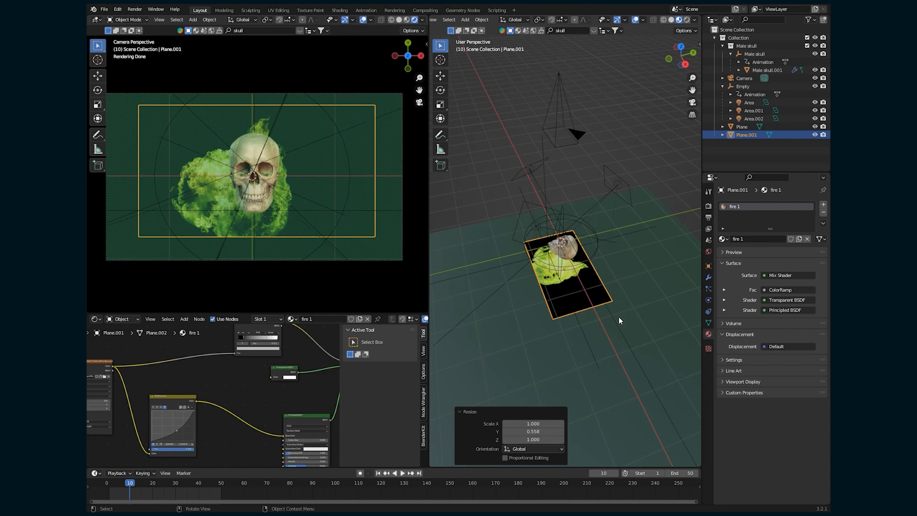
# Duplicate the fire plane about 2.66 m along Y and make the duplicate's material a single-user copy
pyautogui.moveTo(587, 328)
pyautogui.mouseDown(button='middle')
pyautogui.moveTo(596, 309)
pyautogui.moveTo(584, 326)
pyautogui.mouseUp(button='middle')
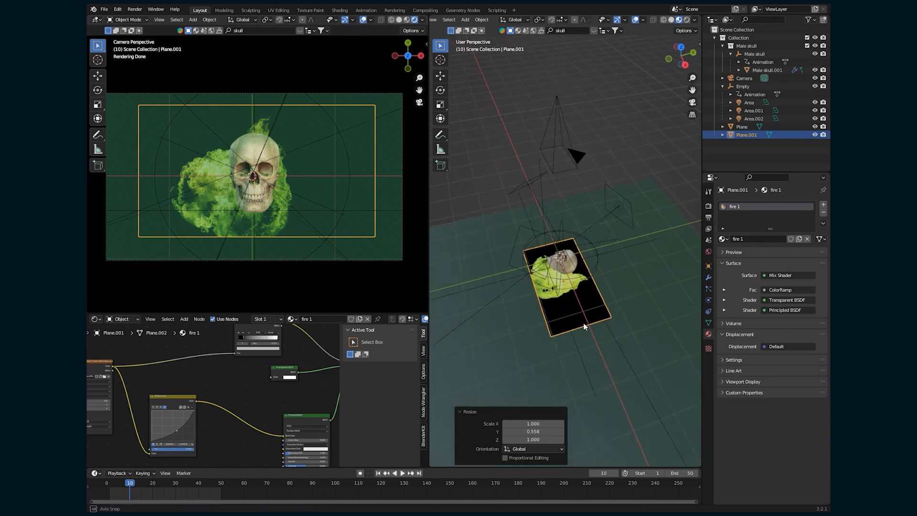
pyautogui.hotkey('shift', 'd')
pyautogui.click(651, 316)
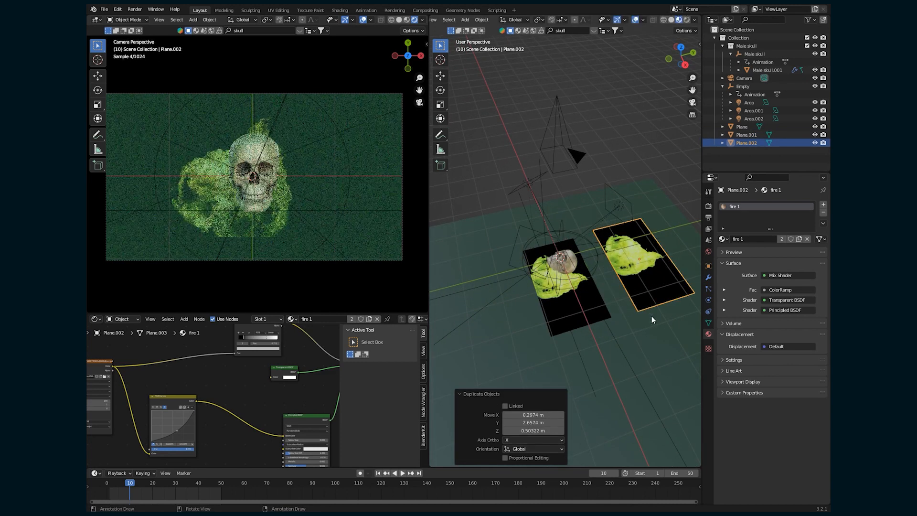
pyautogui.click(670, 294)
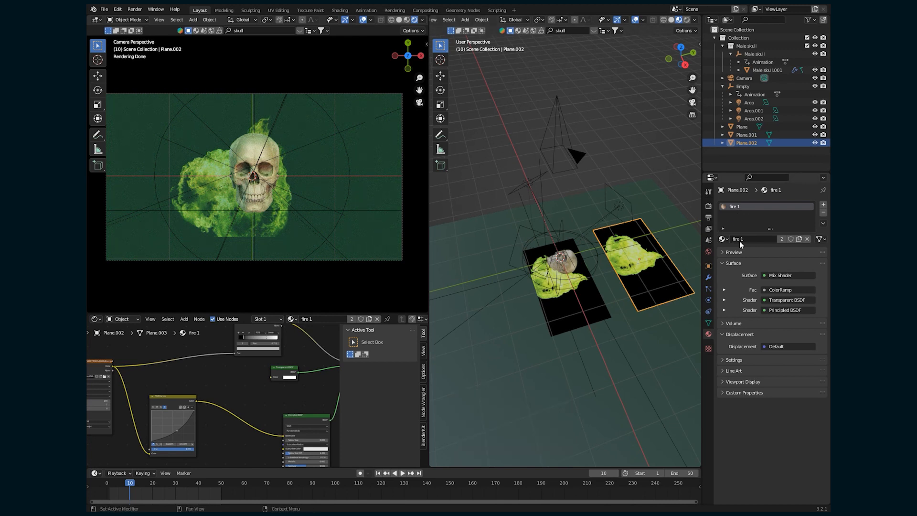
pyautogui.click(799, 239)
# Add a second fire video texture to fire 1.001 and connect its Color to the ColorRamp and RGB Curves, replacing the original texture
pyautogui.moveTo(166, 422); pyautogui.dragTo(236, 387, button='middle')
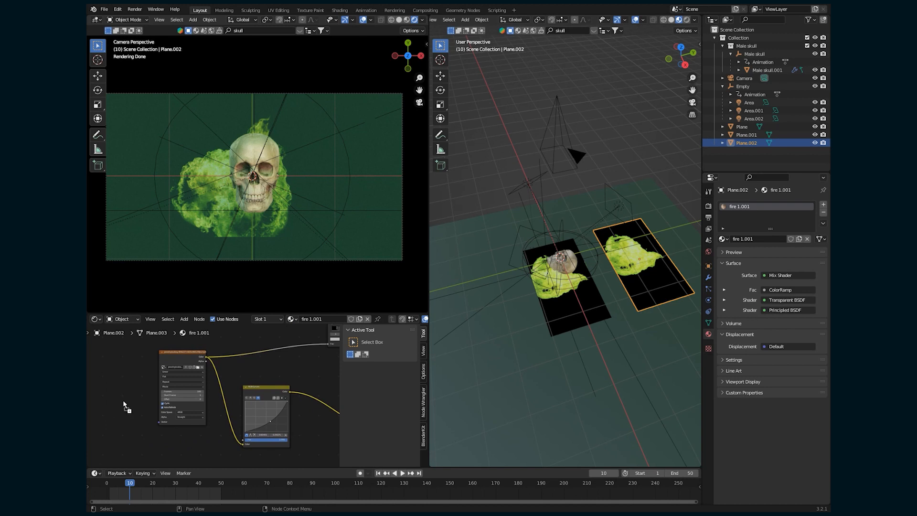
pyautogui.hotkey('shift', 'd')
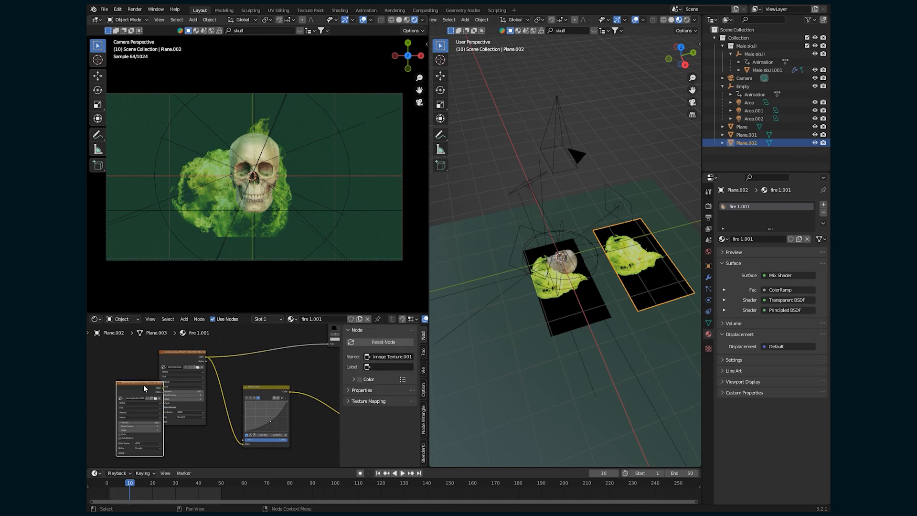
pyautogui.click(106, 383)
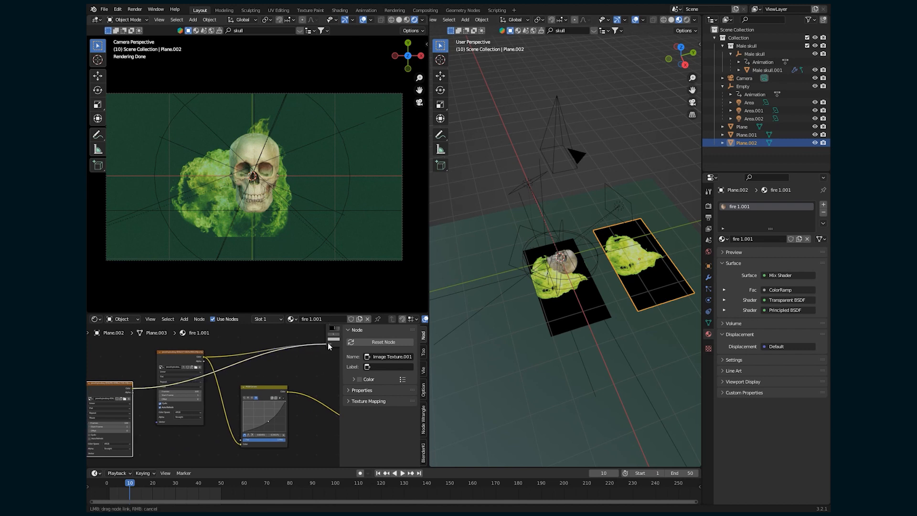
pyautogui.moveTo(328, 345); pyautogui.dragTo(328, 345)
pyautogui.moveTo(328, 344); pyautogui.dragTo(295, 345, button='middle')
# Enable Cyclic and Auto Refresh on the new video texture and check the fire planes at frame 45
pyautogui.click(114, 483)
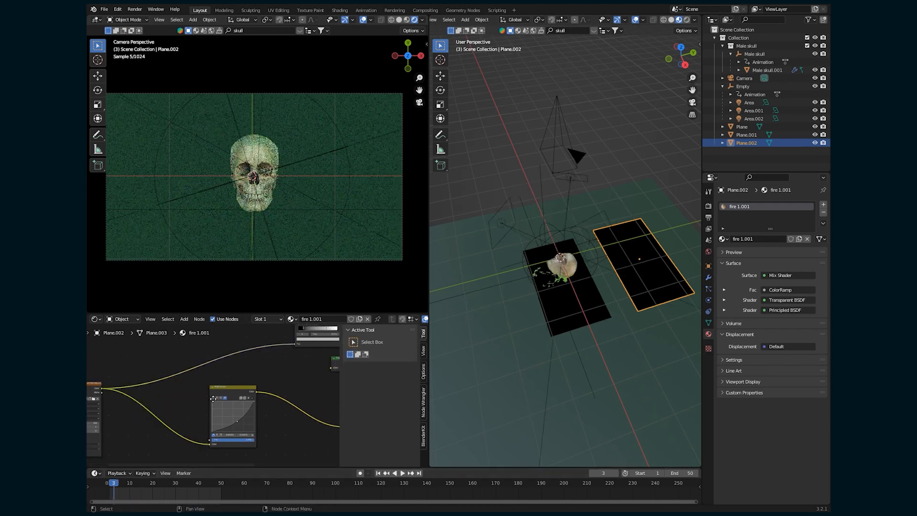
pyautogui.moveTo(112, 431); pyautogui.dragTo(220, 396, button='middle')
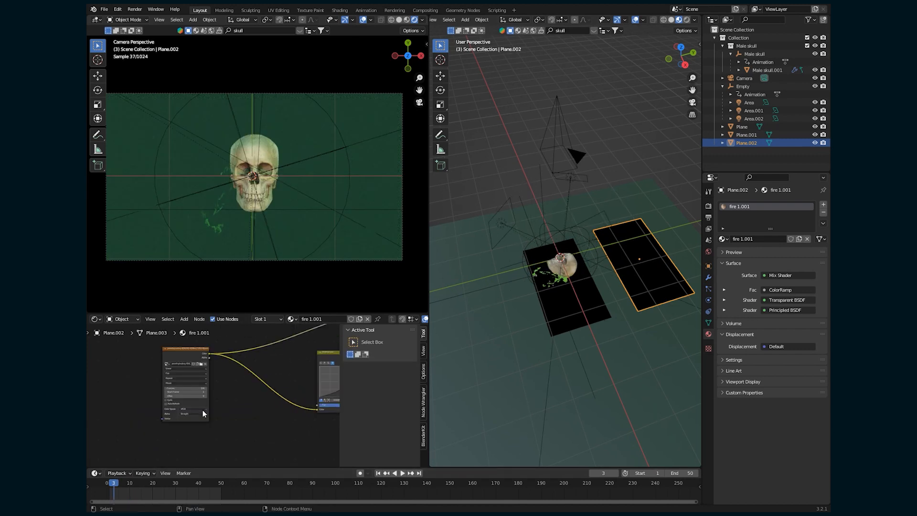
pyautogui.scroll(1, 202, 414)
pyautogui.click(157, 404)
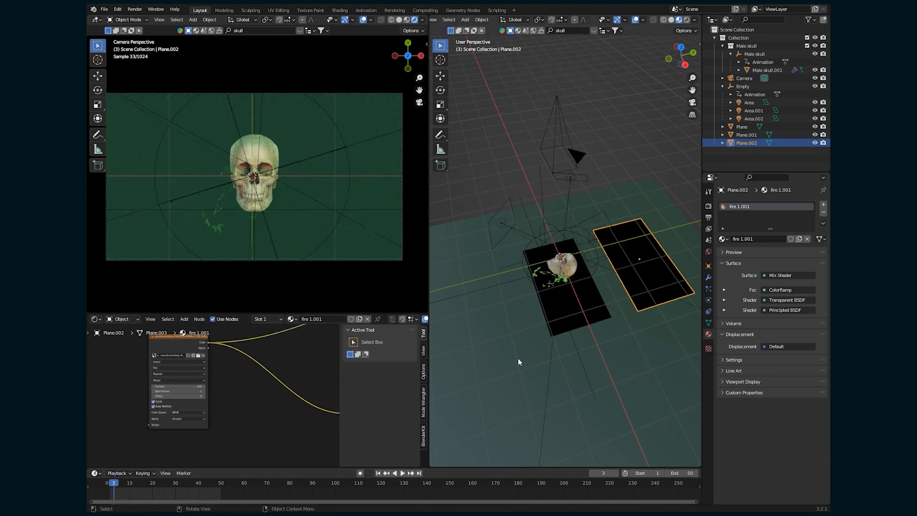
pyautogui.scroll(-1, 518, 360)
pyautogui.moveTo(196, 487); pyautogui.dragTo(212, 487)
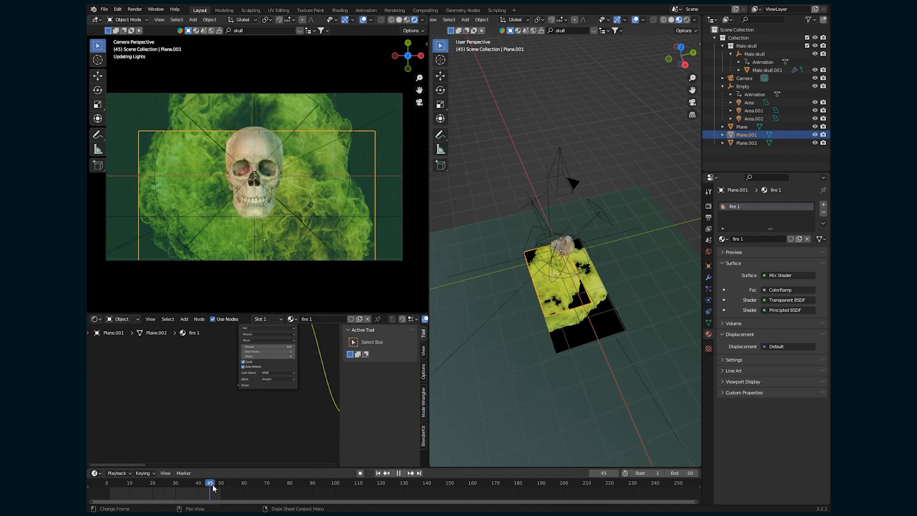
# Select both fire planes and duplicate them about 2.1 m lower
pyautogui.keyDown('shift'); pyautogui.click(564, 331); pyautogui.keyUp('shift')
pyautogui.moveTo(557, 338); pyautogui.dragTo(555, 317, button='middle')
pyautogui.hotkey('shift', 'd')
pyautogui.press('z')
pyautogui.click(573, 377)
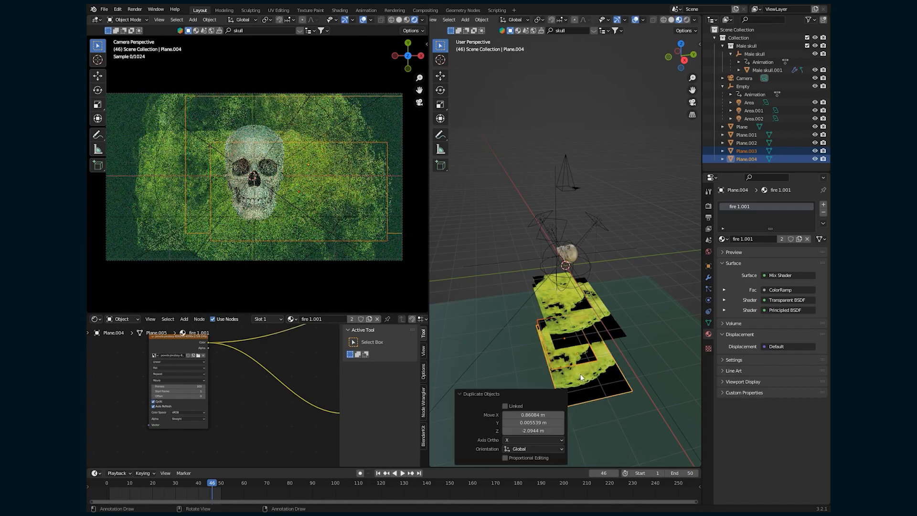
# Scale the two duplicated planes up about 2.08 times, rotate them about -18.1° around Z, and enlarge them further
pyautogui.press('s')
pyautogui.click(607, 400)
pyautogui.press('r')
pyautogui.press('z')
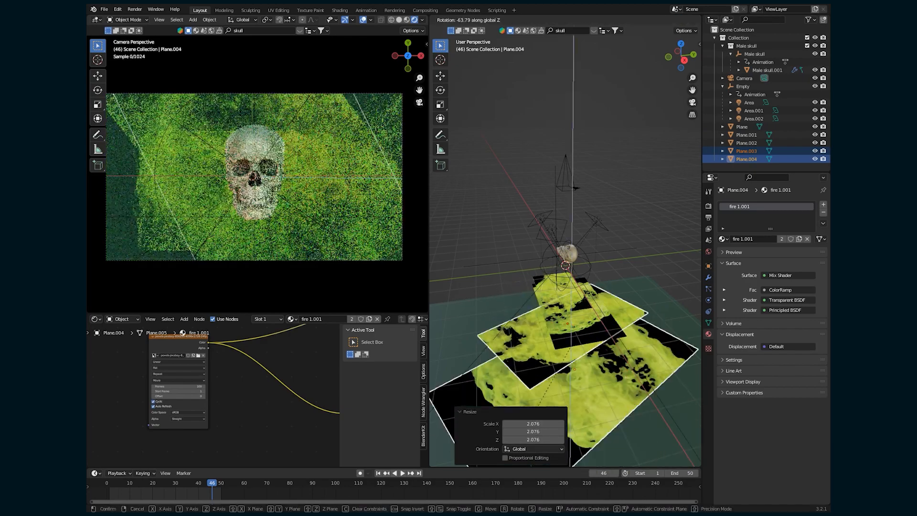
pyautogui.click(592, 382)
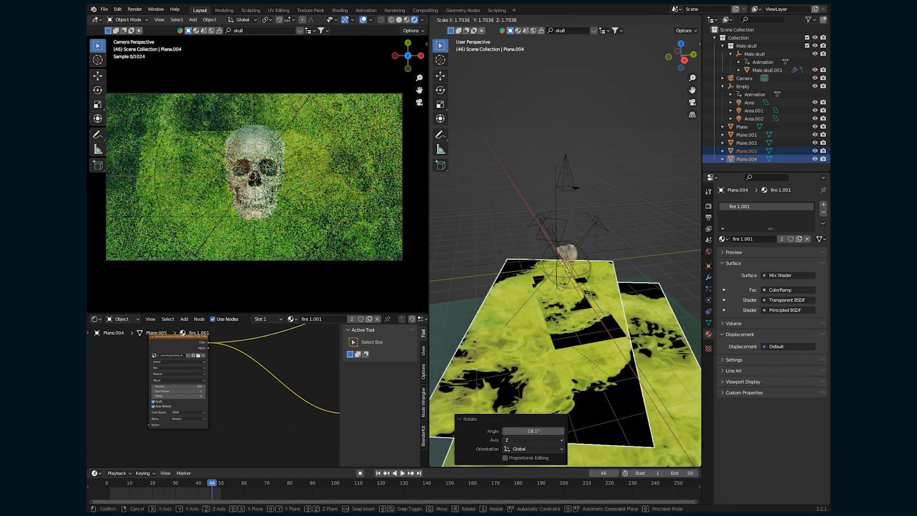
pyautogui.click(594, 350)
pyautogui.click(597, 313)
pyautogui.press('s')
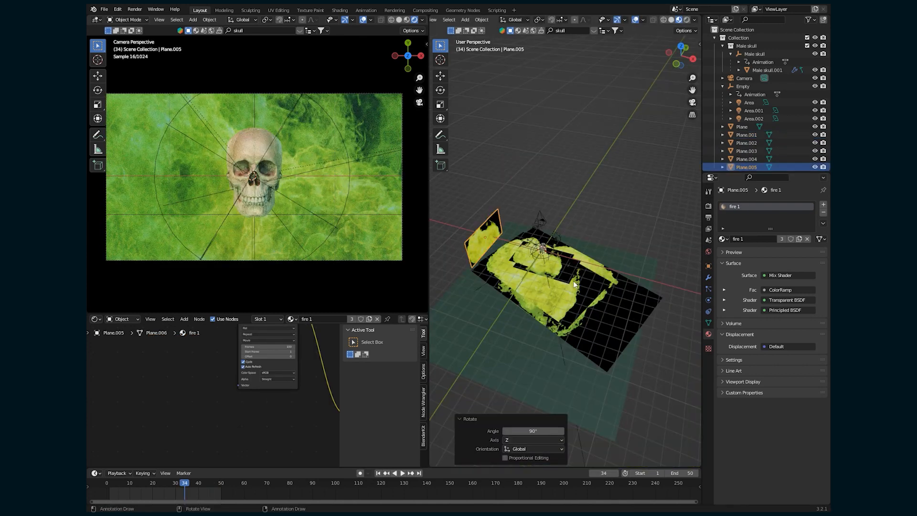
# Duplicate the fire 1.001 plane beneath the skull, shift the copy along Z, and rotate it 90° around Z
pyautogui.click(563, 317)
pyautogui.moveTo(563, 317); pyautogui.dragTo(569, 316, button='middle')
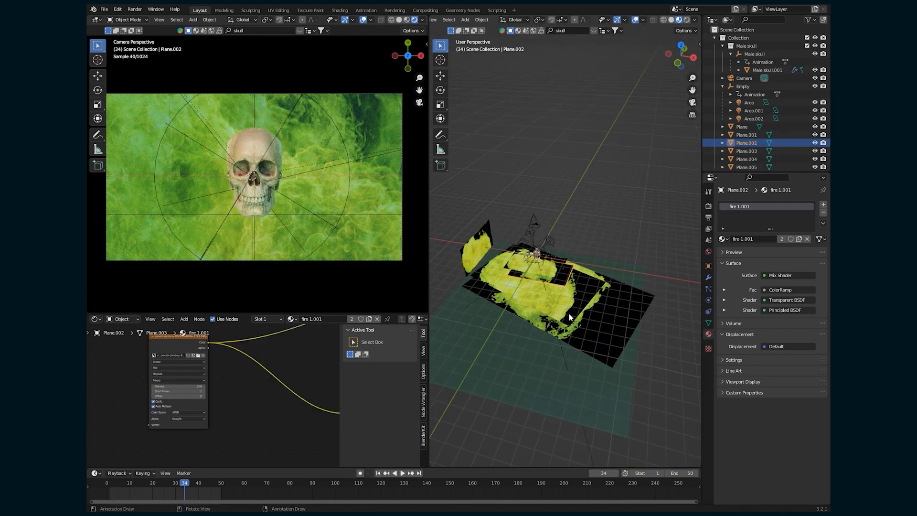
pyautogui.hotkey('shift', 'd')
pyautogui.press('z')
pyautogui.click(564, 296)
pyautogui.press('r')
pyautogui.press('z')
pyautogui.press('9')
pyautogui.press('0')
pyautogui.press('Return')
# Rotate the new fire plane 90° around Y and move it about 4.8 m along X
pyautogui.press('r')
pyautogui.press('y')
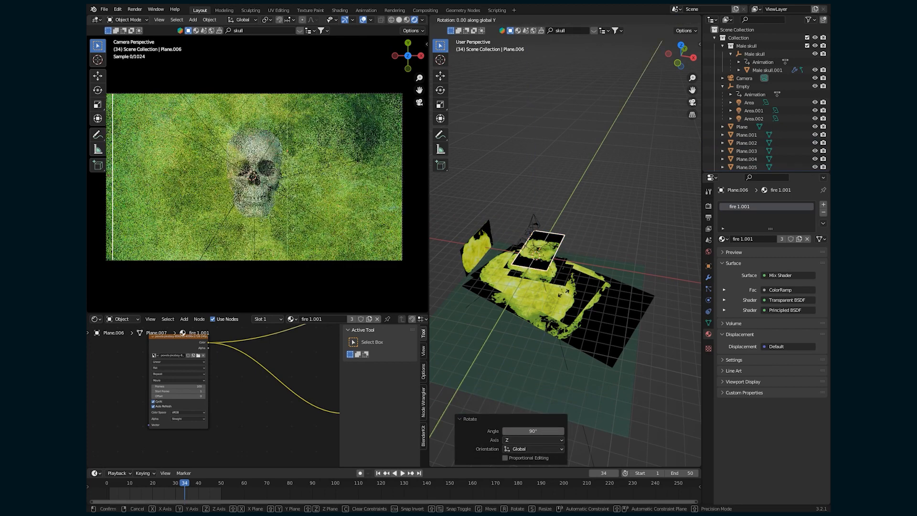
pyautogui.press('9')
pyautogui.press('0')
pyautogui.press('Return')
pyautogui.press('g')
pyautogui.press('x')
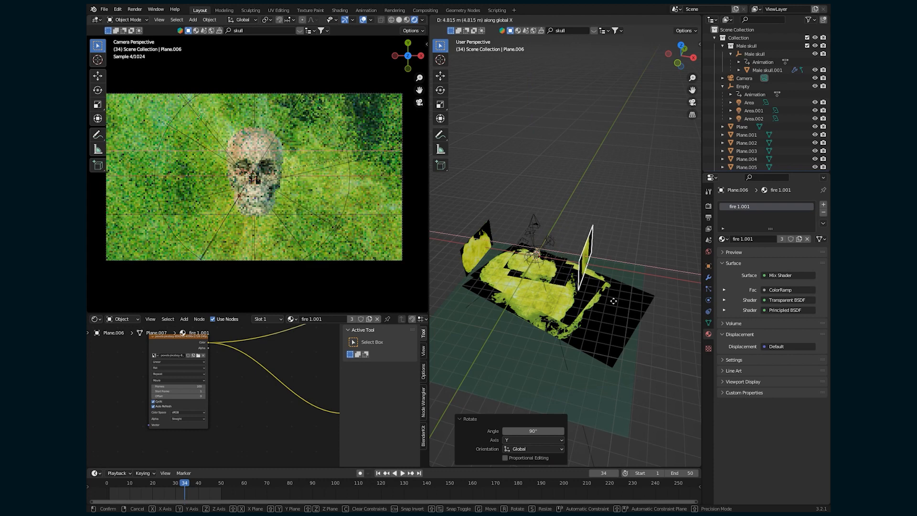
pyautogui.click(611, 300)
# Scale the new upright fire plane about 3.87 times and enlarge the upright fire plane on the opposite side
pyautogui.press('s')
pyautogui.click(491, 294)
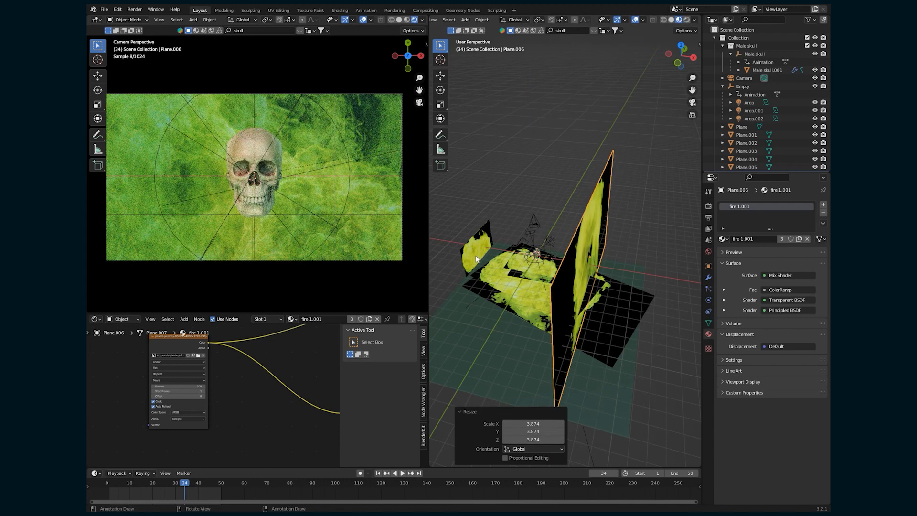
pyautogui.click(476, 257)
pyautogui.press('s')
pyautogui.click(479, 302)
# Link the fire image texture's color output to the Emission input of the Principled BSDF in the fire 1.001 material
pyautogui.keyDown('shift'); pyautogui.moveTo(477, 312); pyautogui.dragTo(560, 283, button='middle'); pyautogui.keyUp('shift')
pyautogui.moveTo(241, 396); pyautogui.dragTo(180, 448, button='middle')
pyautogui.moveTo(239, 359); pyautogui.dragTo(233, 422, button='middle')
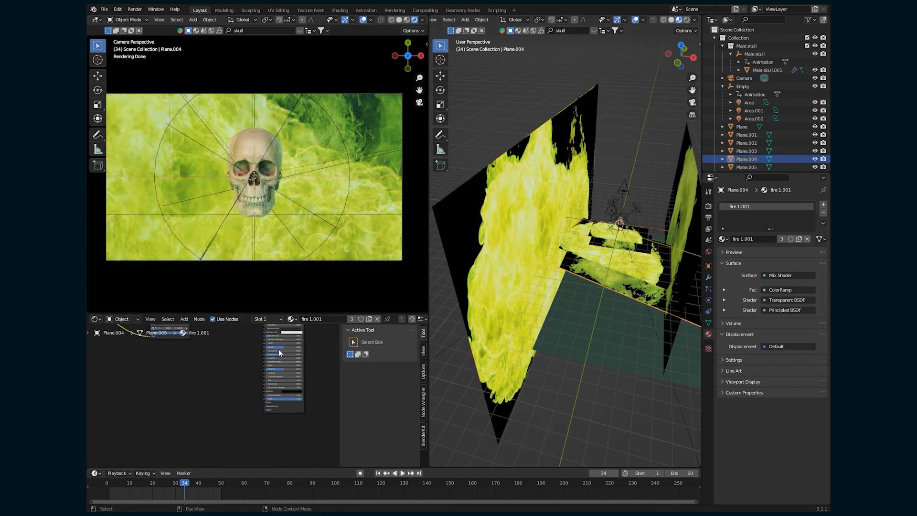
pyautogui.moveTo(281, 353); pyautogui.dragTo(182, 443, button='middle')
pyautogui.moveTo(176, 349); pyautogui.dragTo(252, 443)
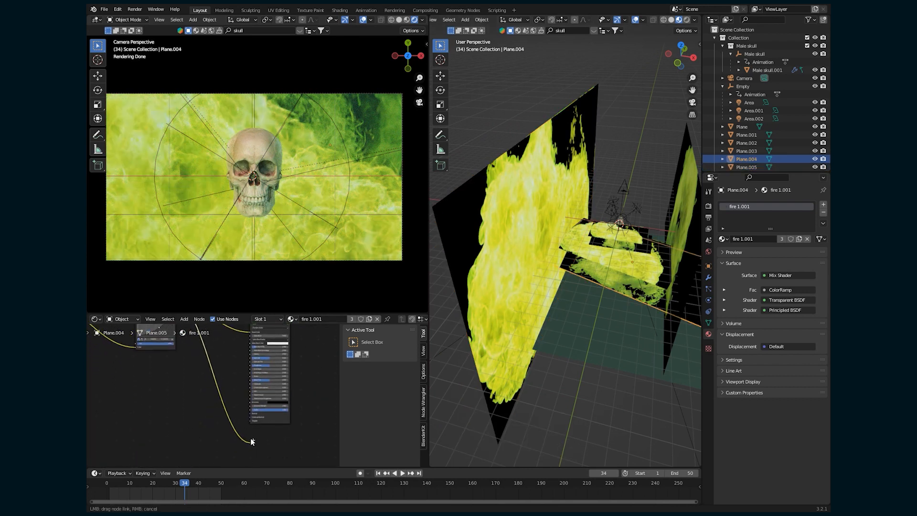
pyautogui.moveTo(252, 405); pyautogui.dragTo(251, 404)
pyautogui.scroll(2, 254, 414)
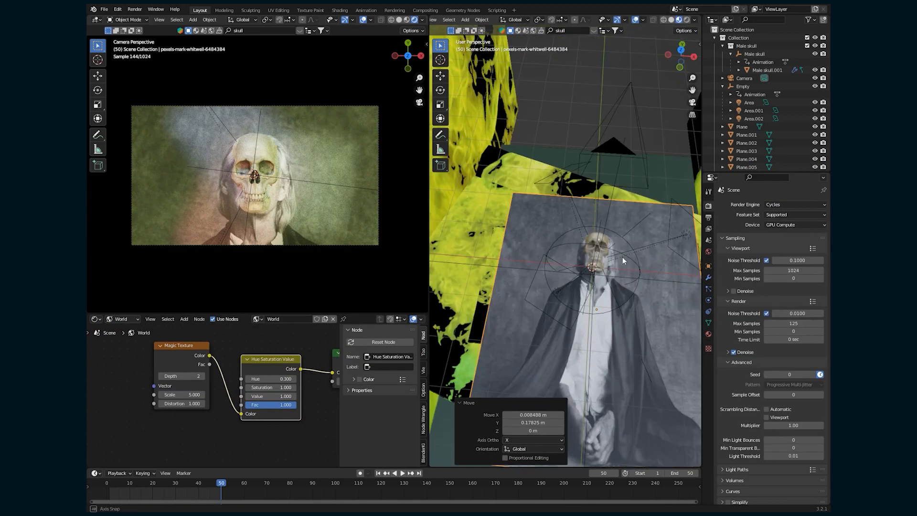
# Parent the portrait image plane to the skull and reposition the selected face area of its subdivided mesh
pyautogui.hotkey('ctrl', 'p')
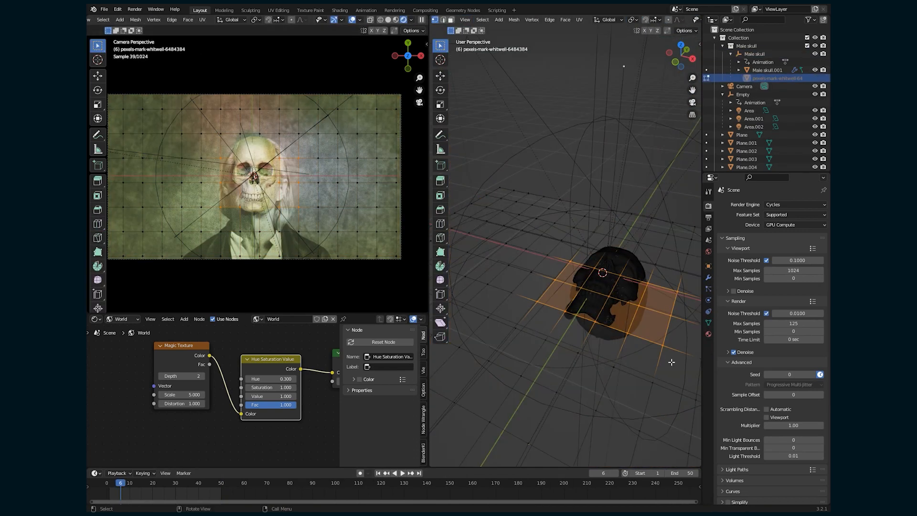
pyautogui.press('g')
pyautogui.click(651, 293)
pyautogui.press('Tab')
# Rotate the portrait plane around Z and move it until the face lines up with the skull
pyautogui.press('r')
pyautogui.press('z')
pyautogui.click(631, 359)
pyautogui.press('g')
pyautogui.click(636, 365)
pyautogui.press('r')
pyautogui.press('z')
pyautogui.click(637, 367)
# Select the face section of the portrait plane's mesh and shift it along Z
pyautogui.press('Tab')
pyautogui.moveTo(523, 274); pyautogui.dragTo(656, 284)
pyautogui.press('g')
pyautogui.press('z')
pyautogui.click(614, 315)
pyautogui.press('Tab')
# Move the portrait plane along Z, keyframe its location at frames 6 and 49, and play the animation
pyautogui.moveTo(614, 315); pyautogui.dragTo(544, 224, button='middle')
pyautogui.press('g')
pyautogui.press('z')
pyautogui.click(615, 239)
pyautogui.click(708, 266)
pyautogui.click(218, 482)
pyautogui.press('space')
pyautogui.press('space')
# Delete the background sections of the portrait plane's mesh surrounding the head
pyautogui.press('Tab')
pyautogui.moveTo(497, 160); pyautogui.dragTo(566, 358)
pyautogui.keyDown('shift'); pyautogui.moveTo(668, 160); pyautogui.dragTo(593, 353); pyautogui.keyUp('shift')
pyautogui.keyDown('shift'); pyautogui.moveTo(641, 400); pyautogui.dragTo(564, 234); pyautogui.keyUp('shift')
pyautogui.press('x')
# Cut around the head with the Knife tool and delete the leftover faces outside the outline
pyautogui.click(440, 238)
pyautogui.press('Return')
pyautogui.click(441, 46)
pyautogui.moveTo(559, 111)
pyautogui.mouseDown()
pyautogui.moveTo(676, 210)
pyautogui.moveTo(573, 257)
pyautogui.mouseUp()
pyautogui.press('3')
pyautogui.keyDown('shift'); pyautogui.moveTo(656, 258); pyautogui.dragTo(682, 191); pyautogui.keyUp('shift')
pyautogui.press('x')
pyautogui.moveTo(668, 201); pyautogui.dragTo(580, 118, button='middle')
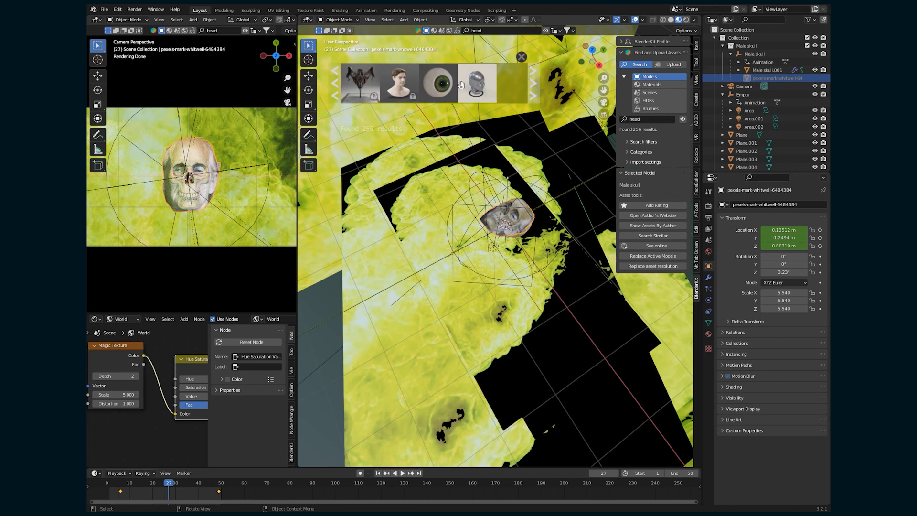
# Add the Full skeleton human model from the asset results and scale it about 2.62 times beneath the skull
pyautogui.click(533, 83)
pyautogui.click(532, 83)
pyautogui.click(532, 83)
pyautogui.click(533, 83)
pyautogui.click(532, 83)
pyautogui.click(533, 83)
pyautogui.moveTo(398, 83)
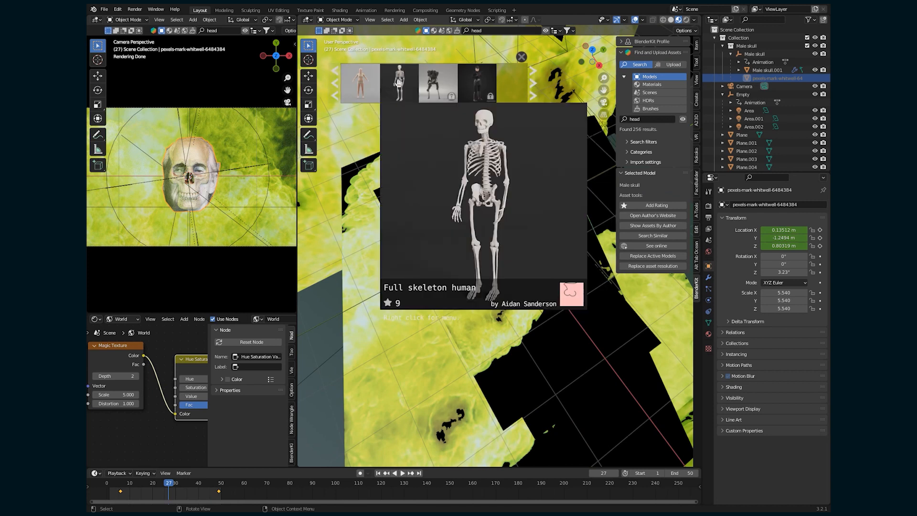
pyautogui.moveTo(399, 83); pyautogui.dragTo(502, 201)
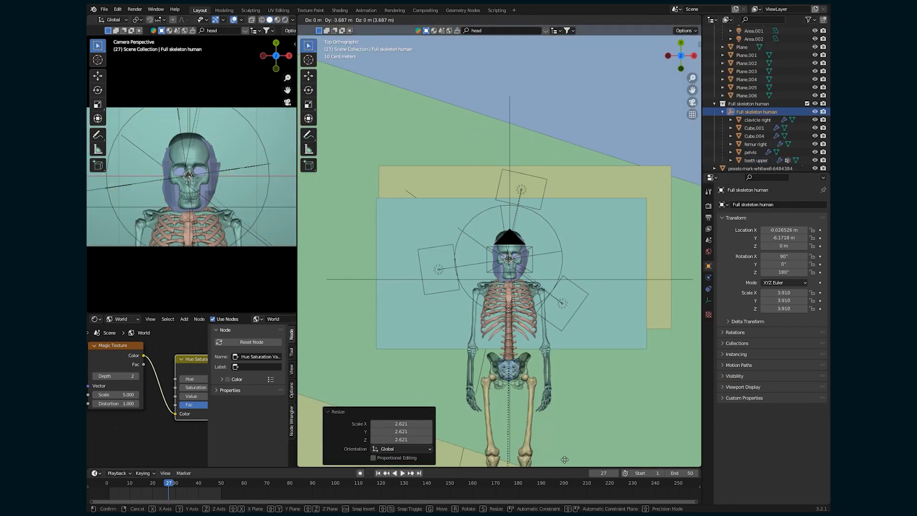
pyautogui.moveTo(478, 239); pyautogui.dragTo(549, 225, button='middle')
pyautogui.click(223, 209)
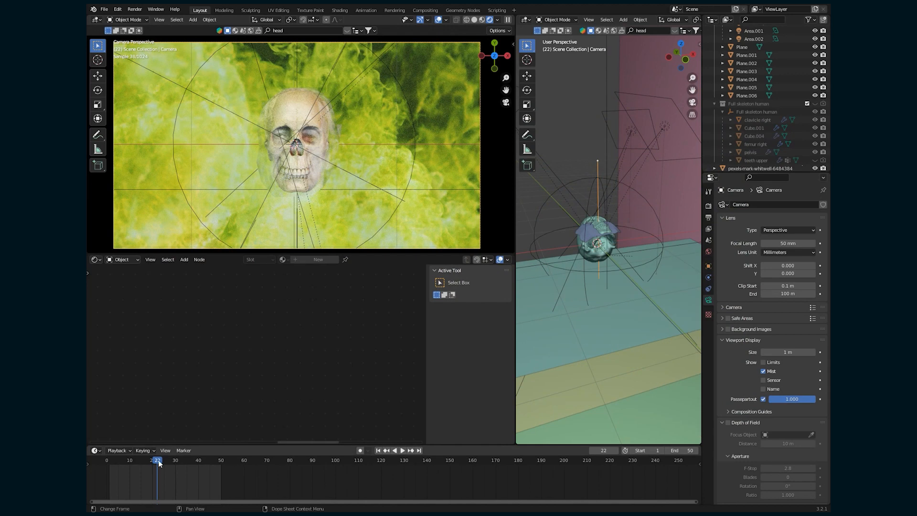
# Set the brush texture's type to Blend with Quadratic Sphere progression and a contrast of 5
pyautogui.click(766, 228)
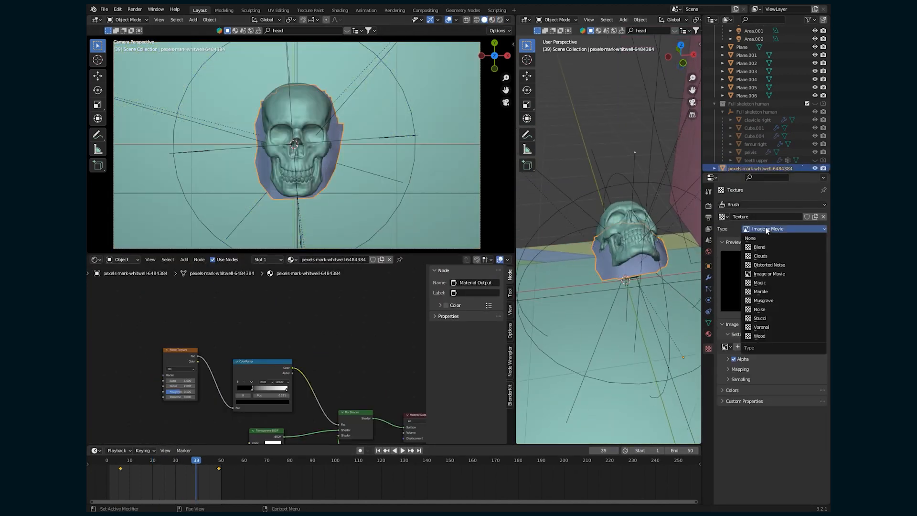
pyautogui.click(766, 231)
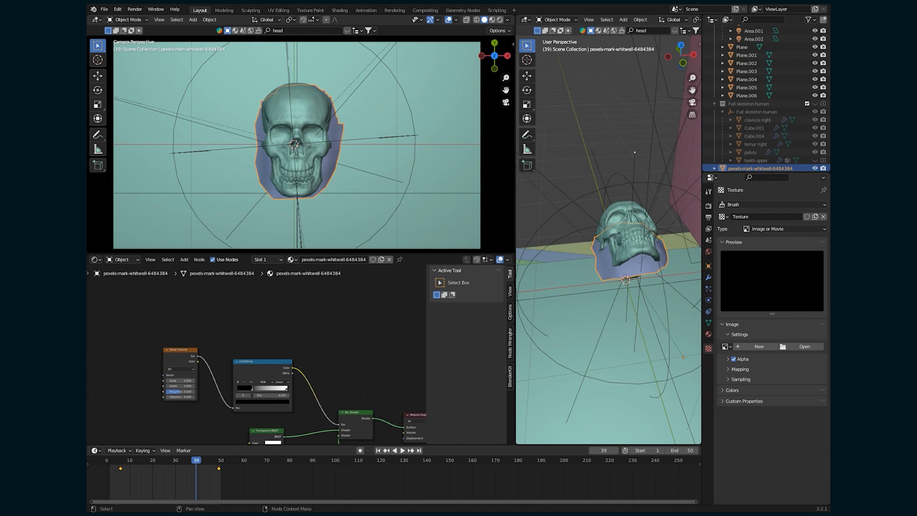
pyautogui.hotkey('shift', 'a')
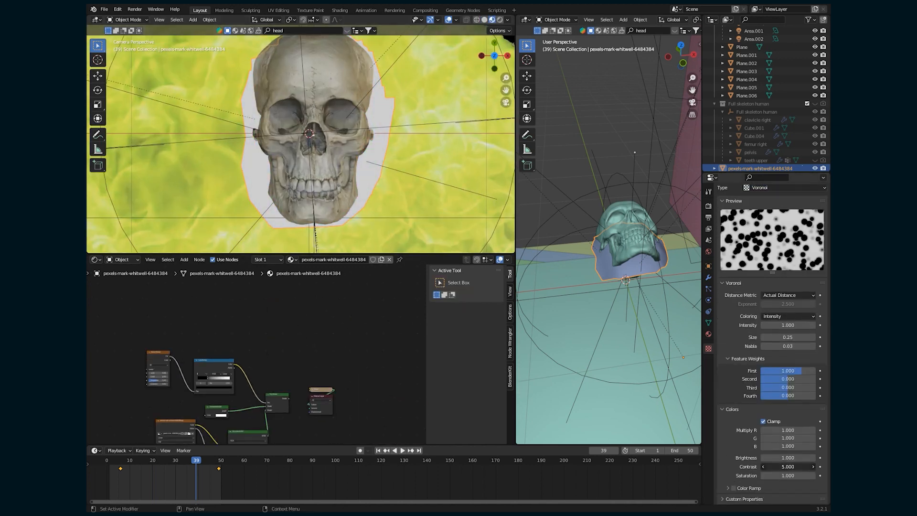
pyautogui.click(788, 316)
pyautogui.click(743, 325)
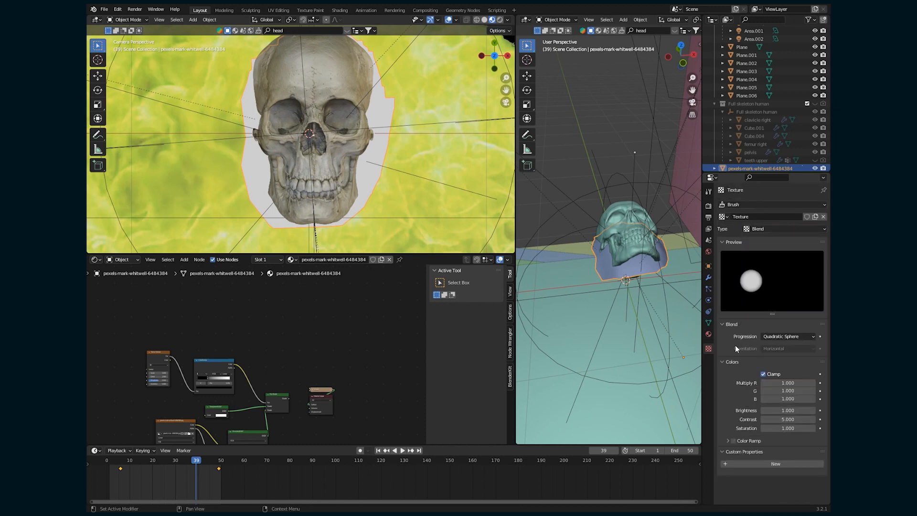
pyautogui.click(769, 231)
pyautogui.hotkey('shift', 'a')
pyautogui.moveTo(320, 374)
pyautogui.click(769, 337)
pyautogui.click(770, 389)
# Duplicate the Mix Shader and Transparent BSDF in the portrait plane's material to build a second mixing stage
pyautogui.scroll(-2, 335, 221)
pyautogui.scroll(2, 334, 221)
pyautogui.scroll(5, 238, 368)
pyautogui.keyDown('ctrl'); pyautogui.keyDown('shift'); pyautogui.click(343, 423); pyautogui.keyUp('shift'); pyautogui.keyUp('ctrl')
pyautogui.moveTo(334, 422); pyautogui.dragTo(382, 430)
pyautogui.hotkey('shift', 'd')
pyautogui.click(398, 277)
# Add a Spherical Gradient Texture and connect its color to the factor of the new Mix Shader
pyautogui.moveTo(371, 345); pyautogui.dragTo(369, 377, button='middle')
pyautogui.hotkey('shift', 'a')
pyautogui.click(373, 342)
pyautogui.write('grad')
pyautogui.press('Return')
pyautogui.click(275, 284)
pyautogui.moveTo(317, 293); pyautogui.dragTo(362, 337)
pyautogui.click(295, 308)
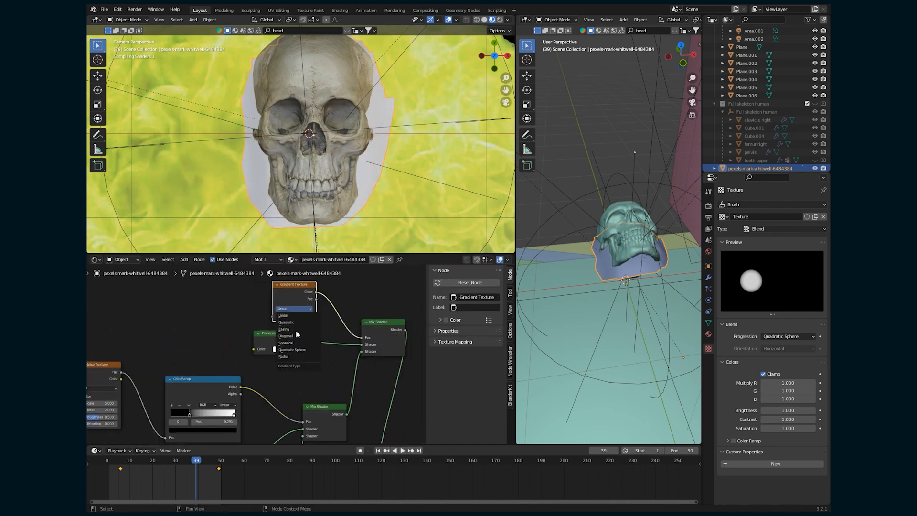
pyautogui.click(296, 342)
# Preview the gradient with the skull hidden and add Mapping and Texture Coordinate nodes to it
pyautogui.keyDown('ctrl'); pyautogui.keyDown('shift'); pyautogui.click(306, 320); pyautogui.keyUp('shift'); pyautogui.keyUp('ctrl')
pyautogui.click(308, 201)
pyautogui.scroll(-8, 278, 350)
pyautogui.hotkey('ctrl', 't')
pyautogui.scroll(7, 259, 354)
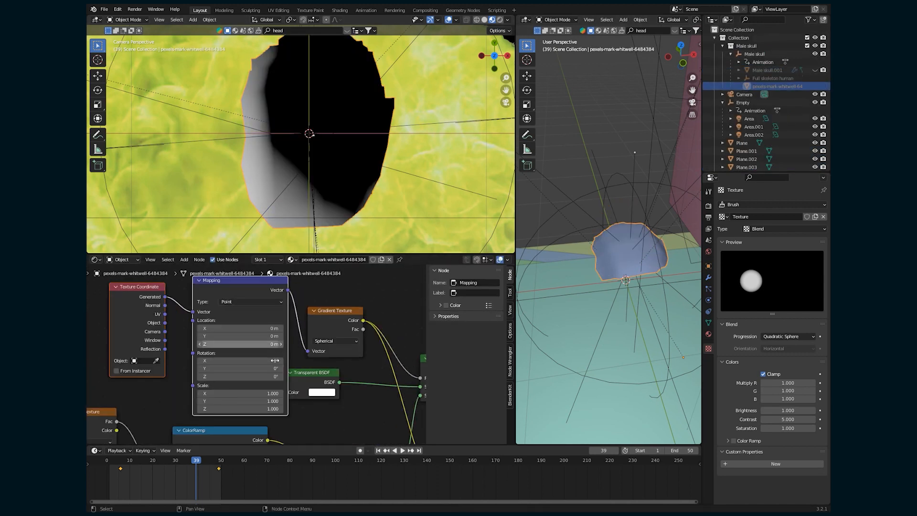
# Switch the gradient to Quadratic Sphere and offset its mapping location in X to -0.5 m and in Y
pyautogui.click(330, 341)
pyautogui.click(328, 385)
pyautogui.moveTo(257, 329)
pyautogui.mouseDown()
pyautogui.moveTo(270, 328)
pyautogui.moveTo(249, 329)
pyautogui.mouseUp()
pyautogui.moveTo(256, 336)
pyautogui.mouseDown()
pyautogui.moveTo(268, 336)
pyautogui.moveTo(249, 337)
pyautogui.mouseUp()
# Insert a ColorRamp between the gradient and the Mix Shader and set its second stop to position 0.173
pyautogui.scroll(-3, 258, 353)
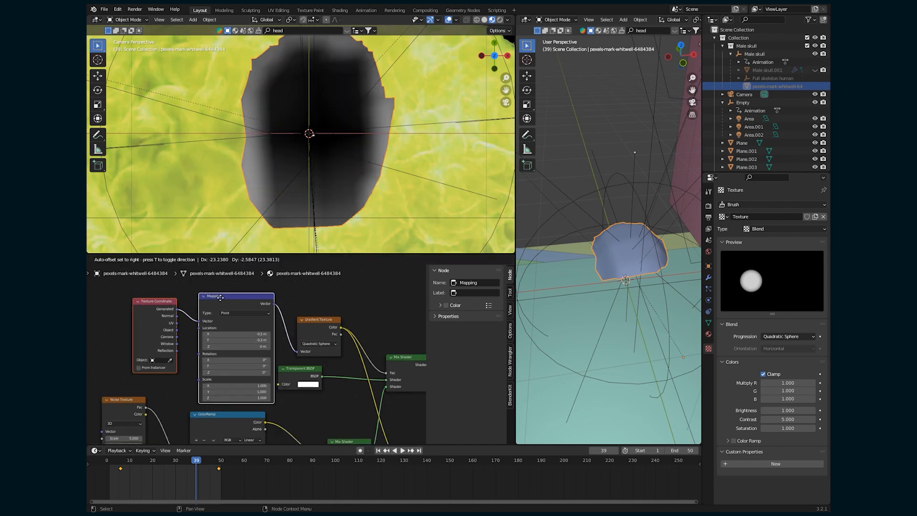
pyautogui.moveTo(230, 296); pyautogui.dragTo(188, 282)
pyautogui.hotkey('shift', 'a')
pyautogui.write('col')
pyautogui.press('Return')
pyautogui.click(357, 297)
pyautogui.moveTo(351, 333)
pyautogui.mouseDown()
pyautogui.moveTo(386, 334)
pyautogui.moveTo(363, 334)
pyautogui.mouseUp()
pyautogui.scroll(1, 257, 355)
# Set the gradient mapping's location to X 0.6 m and Y -5.3 m and its scale to 45.4, 22.3 and -4.9
pyautogui.moveTo(198, 373); pyautogui.dragTo(181, 372)
pyautogui.moveTo(124, 312); pyautogui.dragTo(147, 303)
pyautogui.scroll(-1, 176, 299)
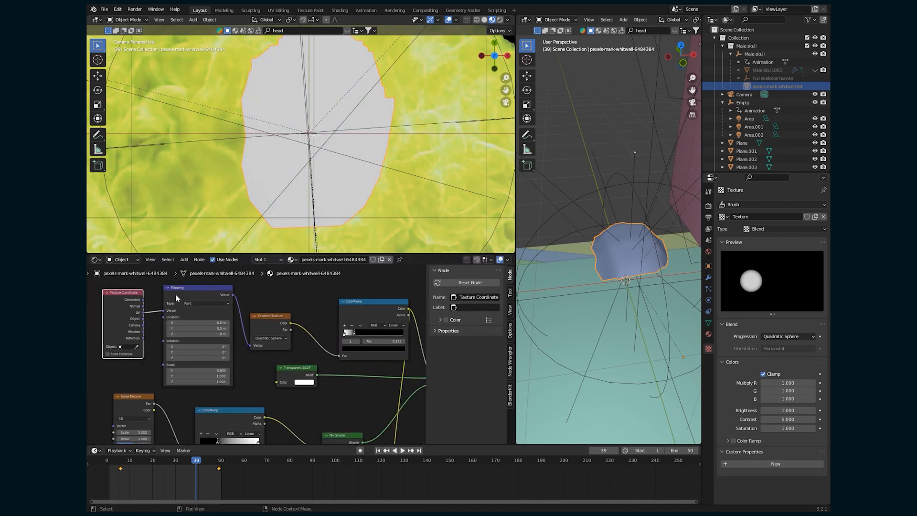
pyautogui.moveTo(187, 299); pyautogui.dragTo(272, 301, button='middle')
pyautogui.scroll(2, 272, 306)
pyautogui.moveTo(288, 326); pyautogui.dragTo(301, 326)
pyautogui.moveTo(288, 391); pyautogui.dragTo(317, 391)
pyautogui.moveTo(288, 399); pyautogui.dragTo(306, 398)
pyautogui.moveTo(288, 342)
pyautogui.mouseDown()
pyautogui.moveTo(271, 342)
pyautogui.moveTo(277, 334)
pyautogui.mouseUp()
pyautogui.press('Return')
pyautogui.moveTo(290, 407)
pyautogui.mouseDown()
pyautogui.moveTo(267, 406)
pyautogui.moveTo(315, 399)
pyautogui.mouseUp()
pyautogui.moveTo(289, 334)
pyautogui.mouseDown()
pyautogui.moveTo(262, 333)
pyautogui.moveTo(311, 334)
pyautogui.mouseUp()
# Move the ColorRamp stop to widen the gradient and set the mapping's scale to 15.84 in X and 16.01 in Y
pyautogui.moveTo(334, 334); pyautogui.dragTo(186, 335, button='middle')
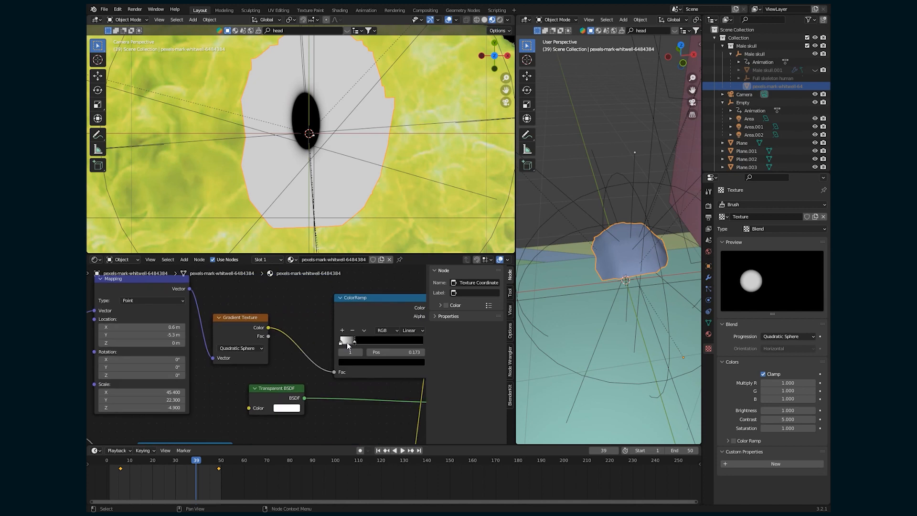
pyautogui.moveTo(346, 342); pyautogui.dragTo(402, 343)
pyautogui.scroll(-1, 409, 346)
pyautogui.moveTo(306, 351); pyautogui.dragTo(368, 340, button='middle')
pyautogui.moveTo(212, 378)
pyautogui.mouseDown()
pyautogui.moveTo(183, 378)
pyautogui.moveTo(209, 379)
pyautogui.mouseUp()
pyautogui.moveTo(212, 386); pyautogui.dragTo(193, 386)
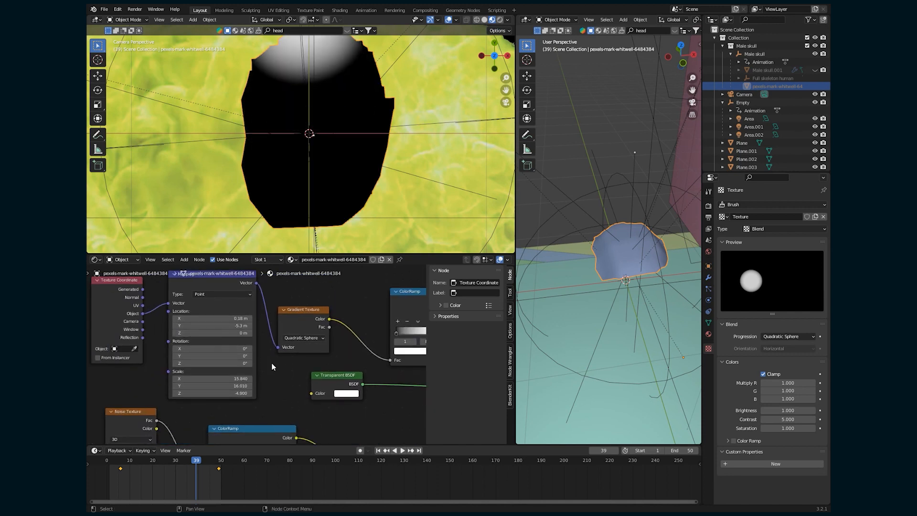
# Fine-tune the mapping's Y location and Y scale and shift the ColorRamp stop to soften the face mask
pyautogui.moveTo(212, 325); pyautogui.dragTo(222, 326)
pyautogui.moveTo(212, 385); pyautogui.dragTo(201, 385)
pyautogui.moveTo(212, 326); pyautogui.dragTo(218, 326)
pyautogui.scroll(-1, 377, 335)
pyautogui.click(388, 335)
pyautogui.moveTo(388, 335); pyautogui.dragTo(319, 344, button='middle')
pyautogui.moveTo(319, 344)
pyautogui.mouseDown()
pyautogui.moveTo(385, 352)
pyautogui.moveTo(317, 352)
pyautogui.mouseUp()
# Preview the final Mix Shader output in the rendered camera view and unhide the skull
pyautogui.scroll(-2, 316, 372)
pyautogui.keyDown('ctrl'); pyautogui.keyDown('shift'); pyautogui.click(388, 373); pyautogui.keyUp('shift'); pyautogui.keyUp('ctrl')
pyautogui.scroll(-3, 379, 291)
pyautogui.press('z')
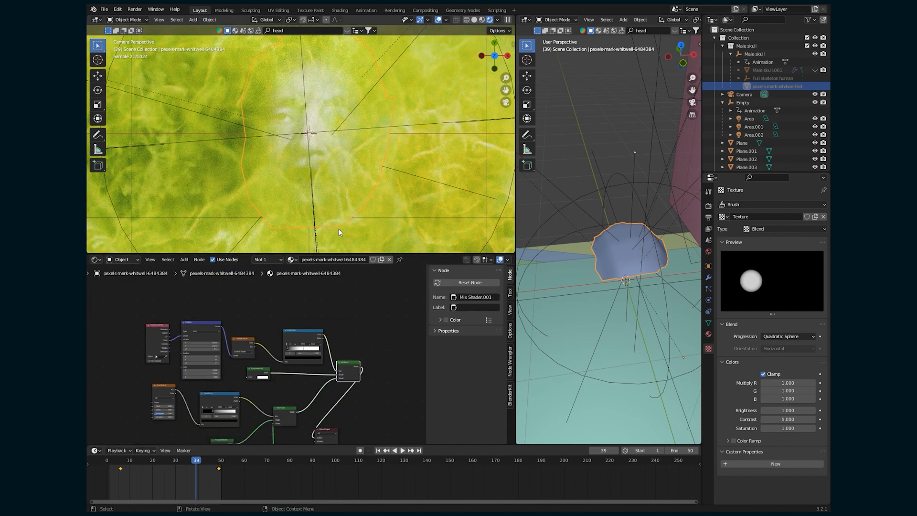
pyautogui.click(814, 70)
# Go to frame 15, render a test image, and close the render window
pyautogui.moveTo(196, 461); pyautogui.dragTo(166, 461)
pyautogui.scroll(7, 264, 358)
pyautogui.moveTo(342, 399); pyautogui.dragTo(380, 284, button='middle')
pyautogui.click(143, 464)
pyautogui.click(134, 9)
pyautogui.click(145, 20)
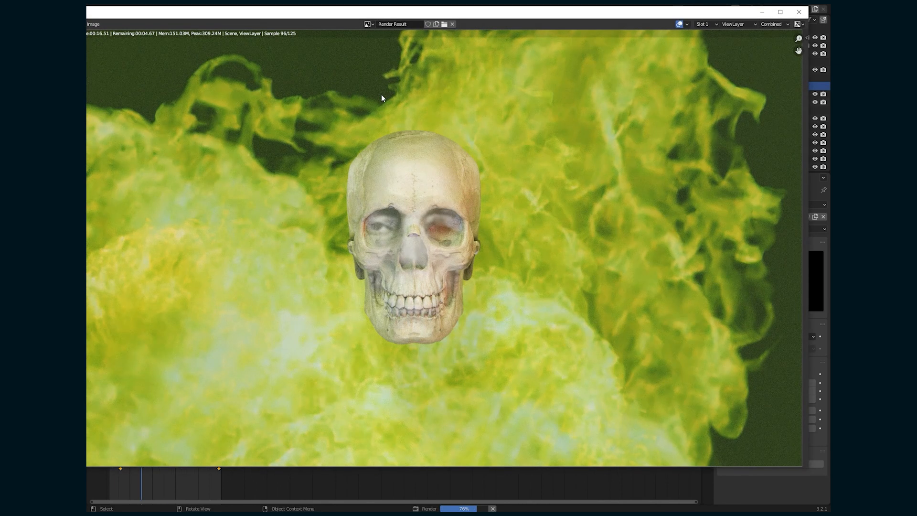
pyautogui.click(799, 12)
# Add an area light to the scene, move it along Z, and open its light settings
pyautogui.scroll(-2, 610, 317)
pyautogui.hotkey('shift', 'a')
pyautogui.moveTo(569, 406)
pyautogui.click(638, 434)
pyautogui.press('g')
pyautogui.press('z')
pyautogui.click(632, 265)
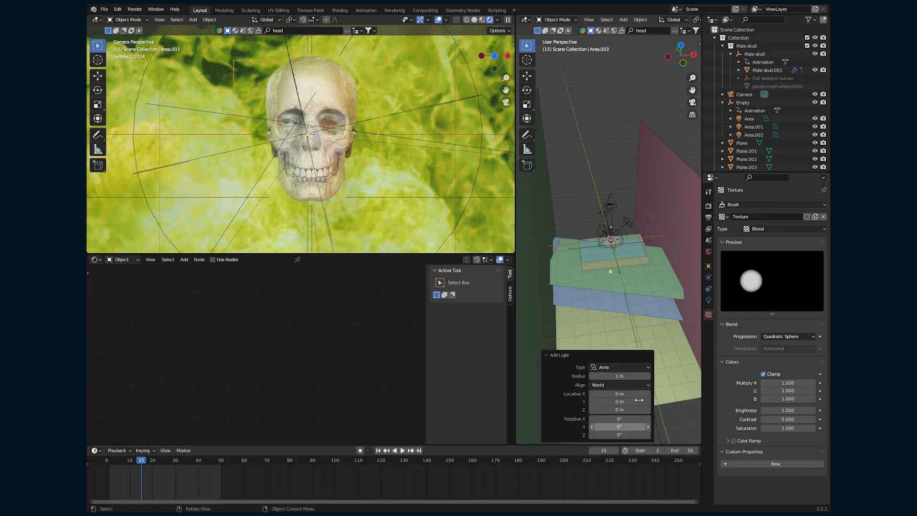
pyautogui.click(708, 300)
pyautogui.scroll(3, 604, 256)
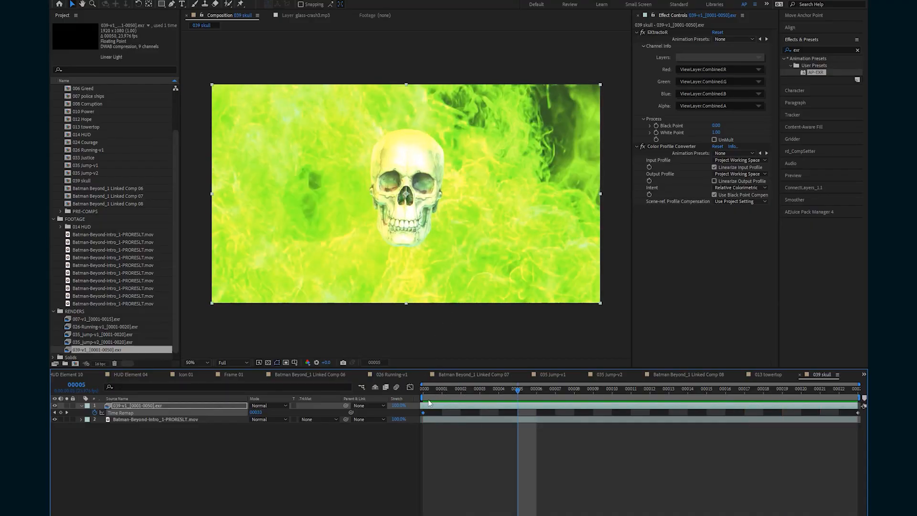
# In After Effects, return to the first frame of the 039 skull composition and create an adjustment layer
pyautogui.press('Home')
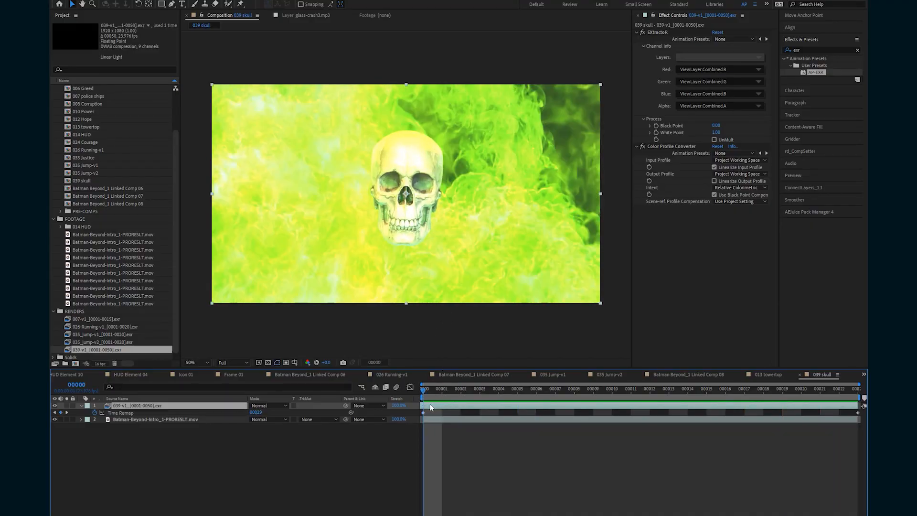
pyautogui.click(120, 1)
pyautogui.moveTo(143, 4)
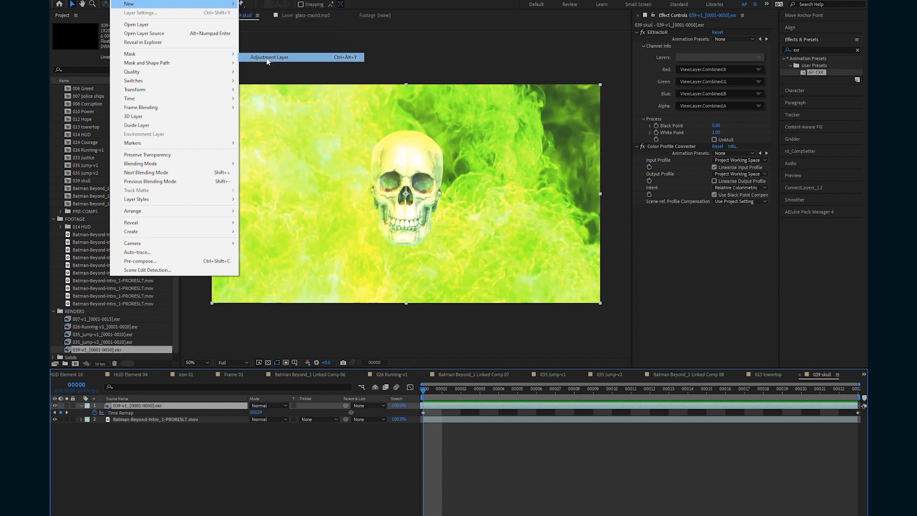
pyautogui.click(286, 57)
# Apply Turbulent Displace to the adjustment layer and draw an elliptical mask around the skull
pyautogui.write('turb')
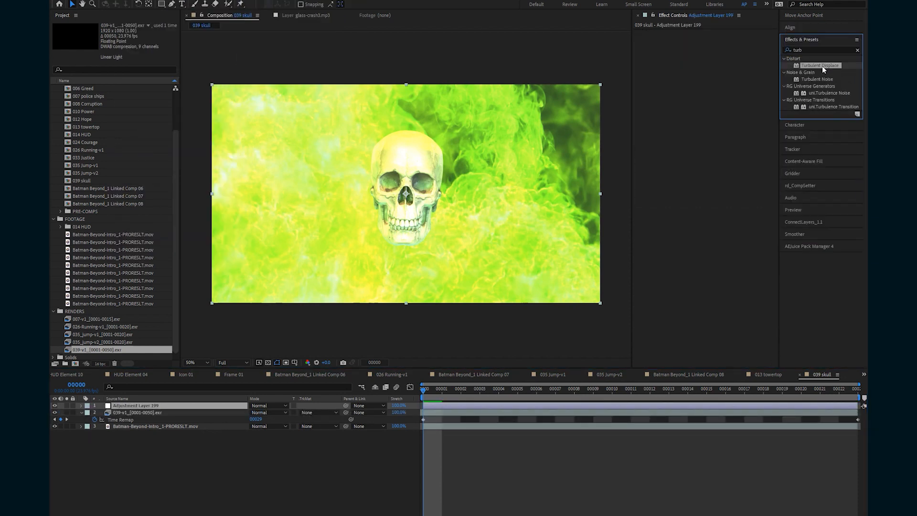
pyautogui.moveTo(823, 70); pyautogui.dragTo(772, 76)
pyautogui.press('q')
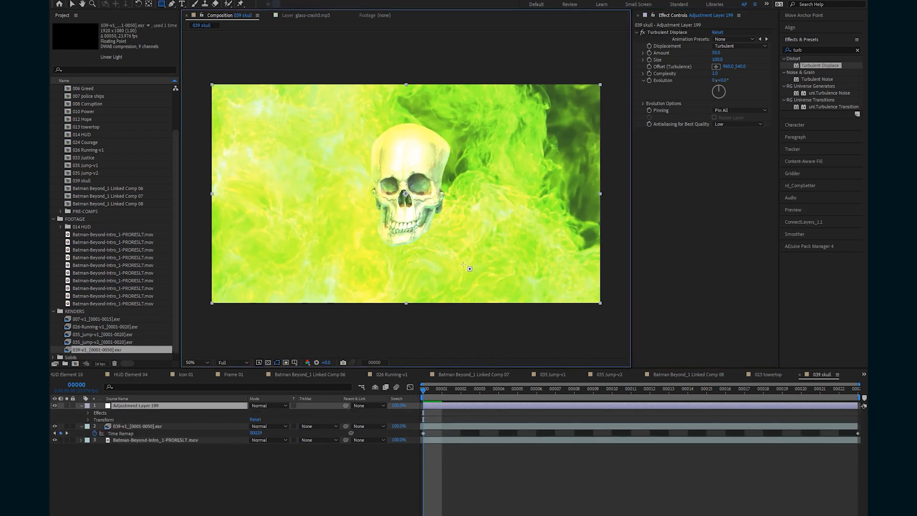
pyautogui.moveTo(408, 185); pyautogui.dragTo(415, 211)
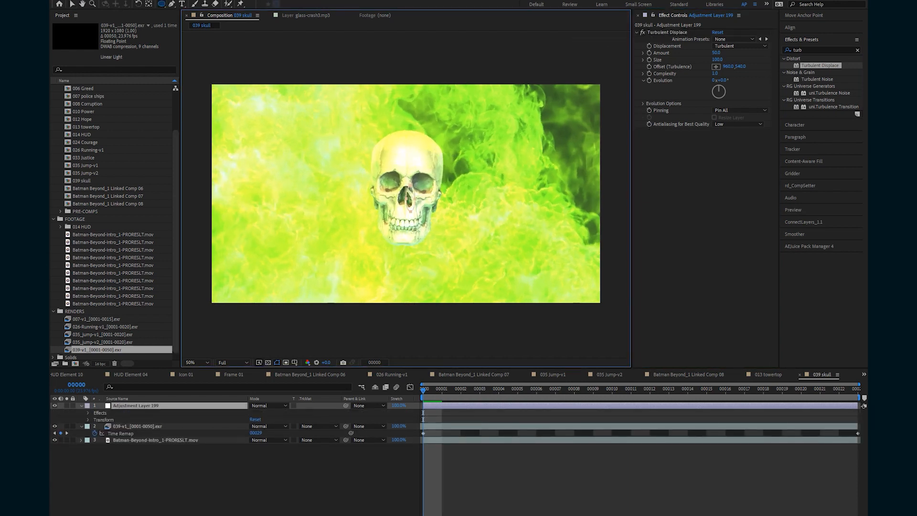
pyautogui.moveTo(477, 276); pyautogui.dragTo(479, 278)
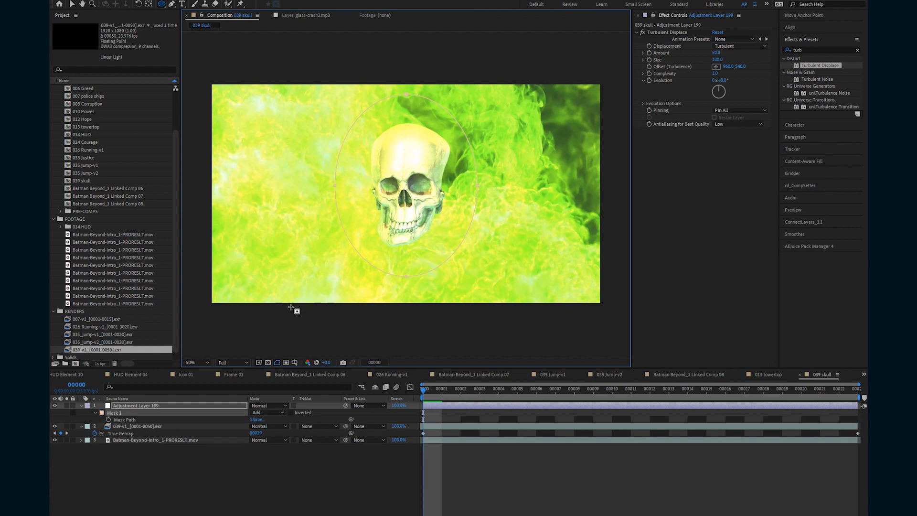
# Set the ellipse mask to Subtract and feather it about 465 pixels
pyautogui.click(260, 412)
pyautogui.click(274, 439)
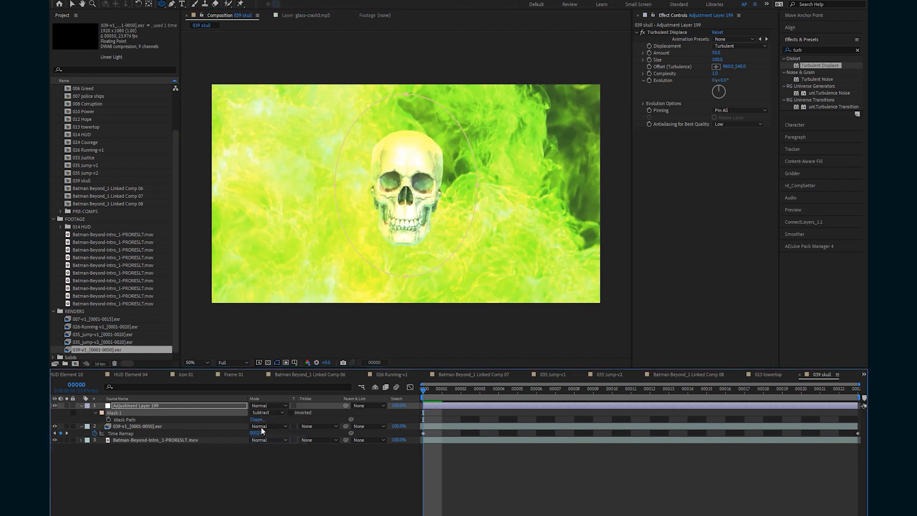
pyautogui.press('f')
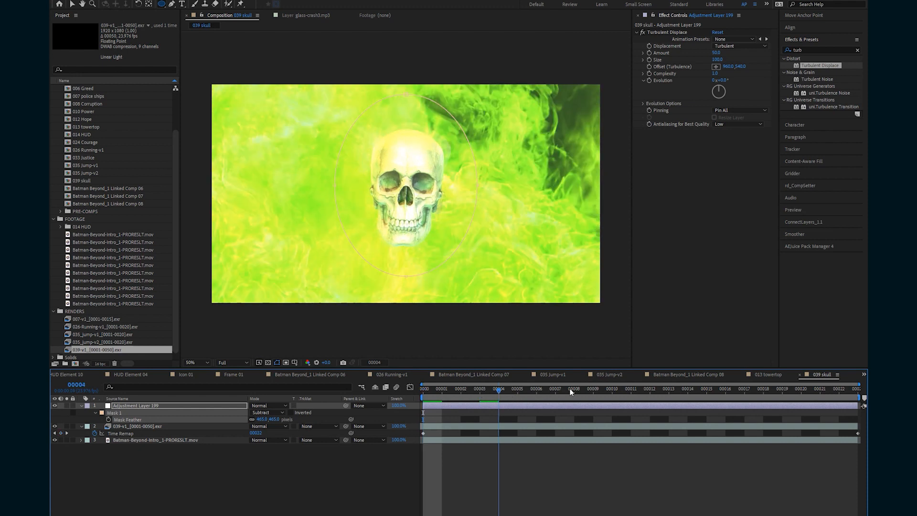
# Animate the Turbulent Displace evolution with the expression time*1000 and preview the composition
pyautogui.click(571, 388)
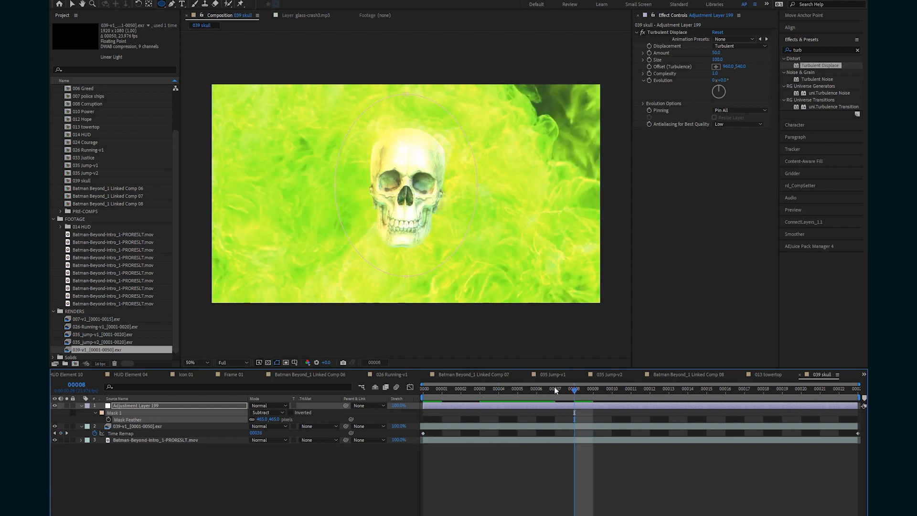
pyautogui.keyDown('alt'); pyautogui.click(649, 80); pyautogui.keyUp('alt')
pyautogui.write('time*1000')
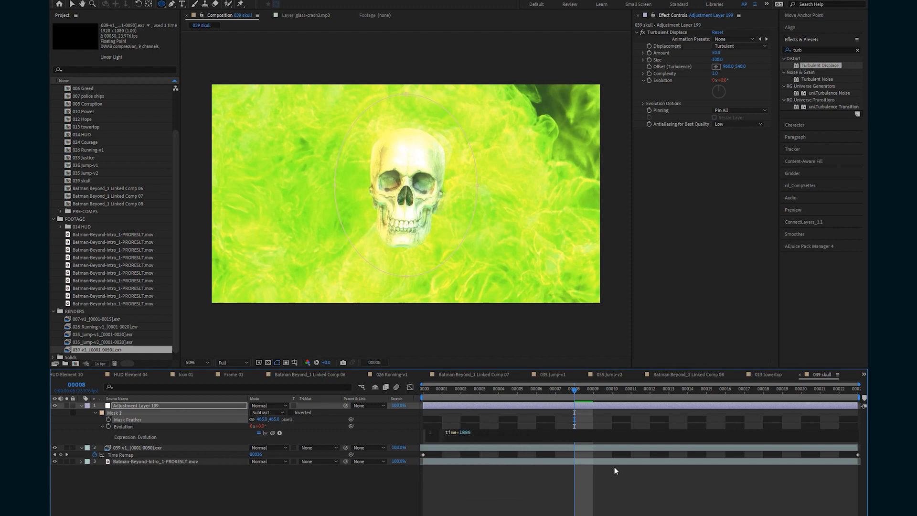
pyautogui.click(525, 487)
pyautogui.press('space')
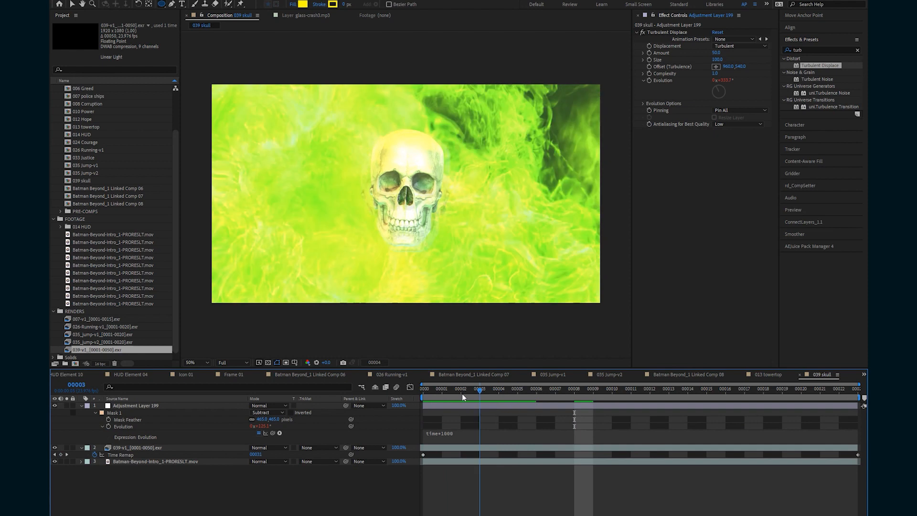
# Set the Size of the Turbulent Displace effect to 20
pyautogui.click(717, 59)
pyautogui.write('20')
pyautogui.press('Return')
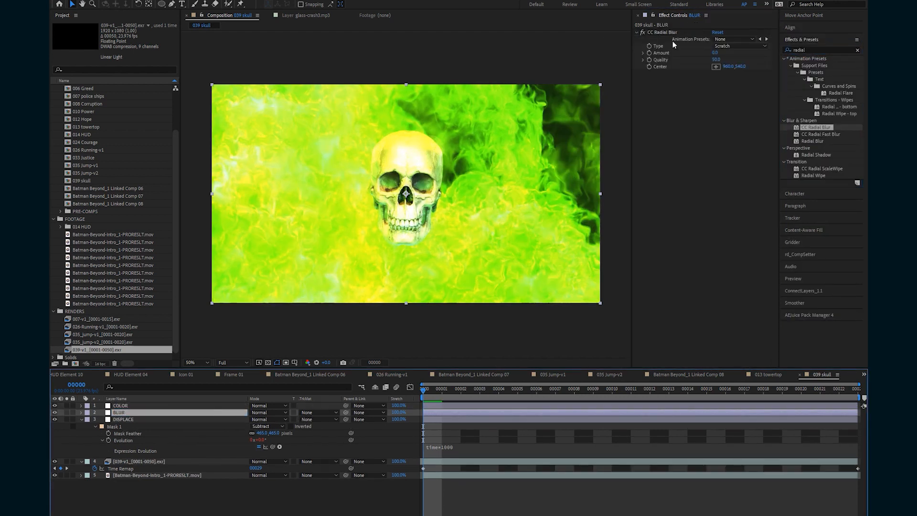
# Set the CC Radial Blur on the BLUR layer to an amount of about 16 and the Fading Zoom type
pyautogui.moveTo(715, 54)
pyautogui.mouseDown()
pyautogui.moveTo(741, 53)
pyautogui.moveTo(723, 53)
pyautogui.mouseUp()
pyautogui.click(727, 47)
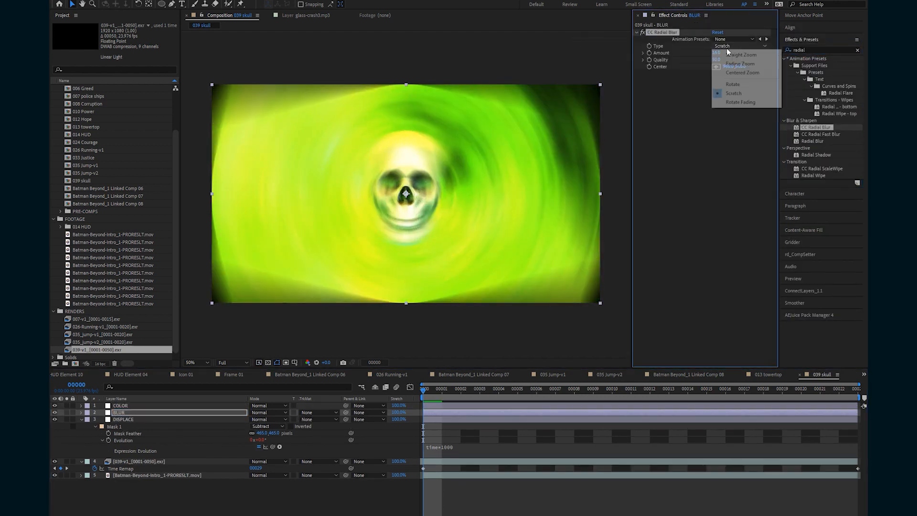
pyautogui.click(755, 65)
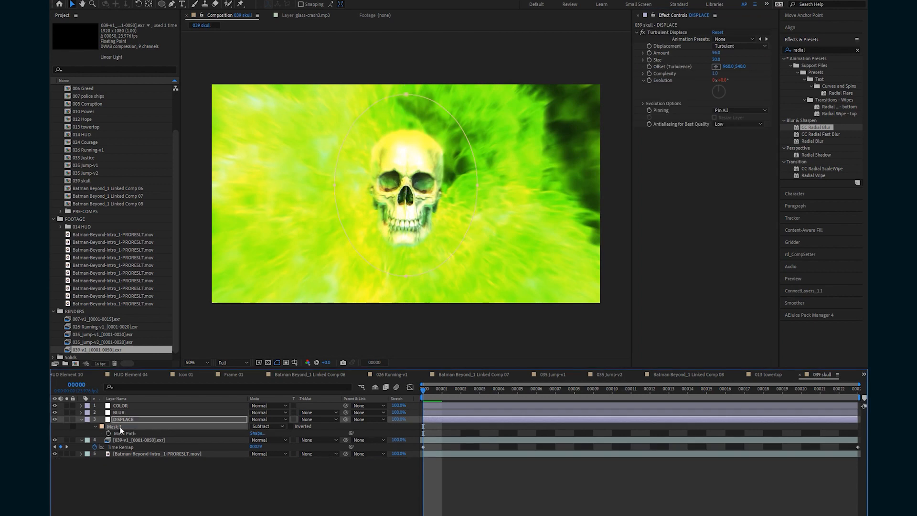
# Check the BLUR layer's effect, deselect all layers, save the project, and play back the 039 skull composition
pyautogui.click(122, 412)
pyautogui.click(442, 460)
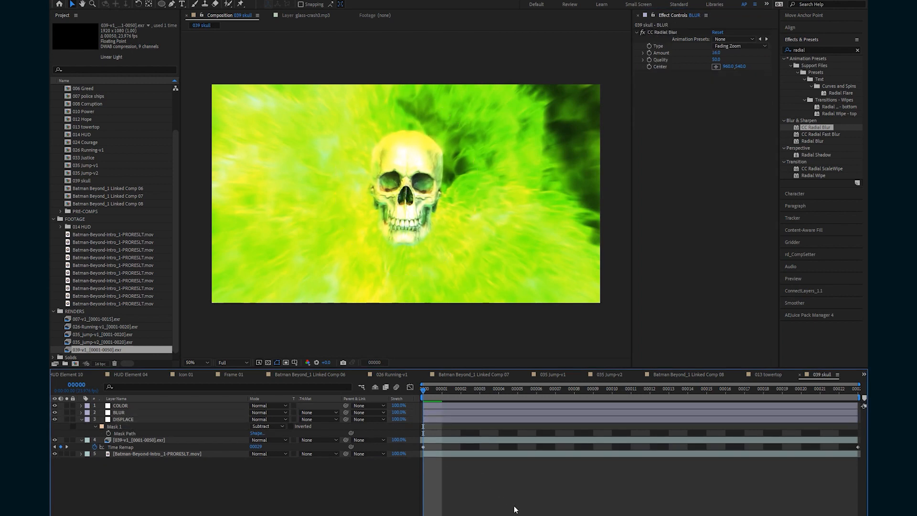
pyautogui.hotkey('ctrl', 's')
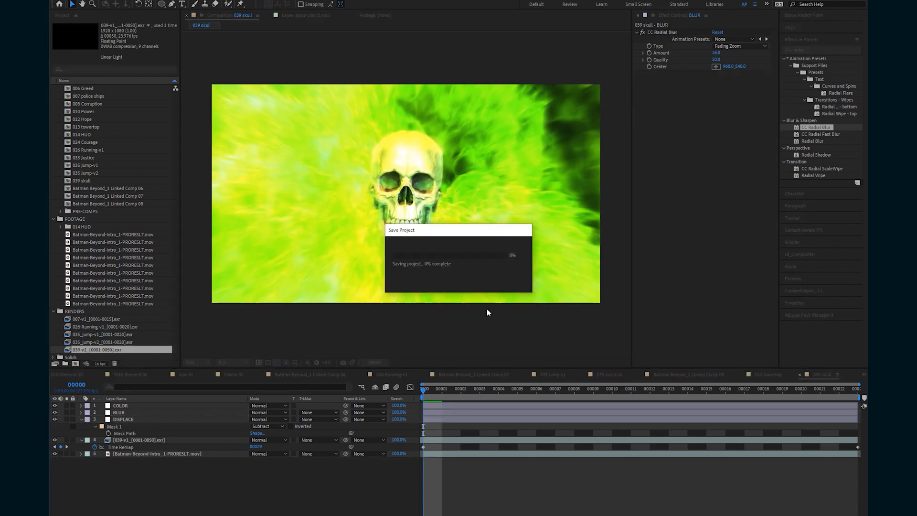
pyautogui.press('space')
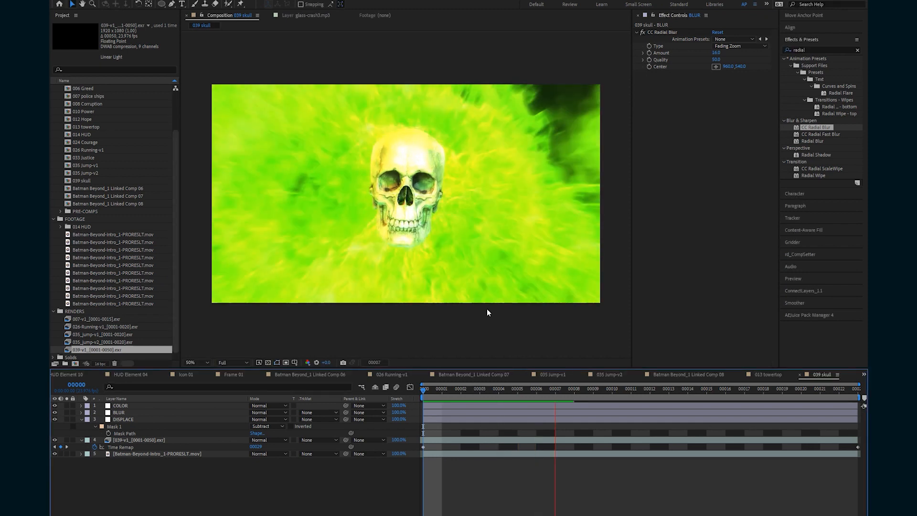